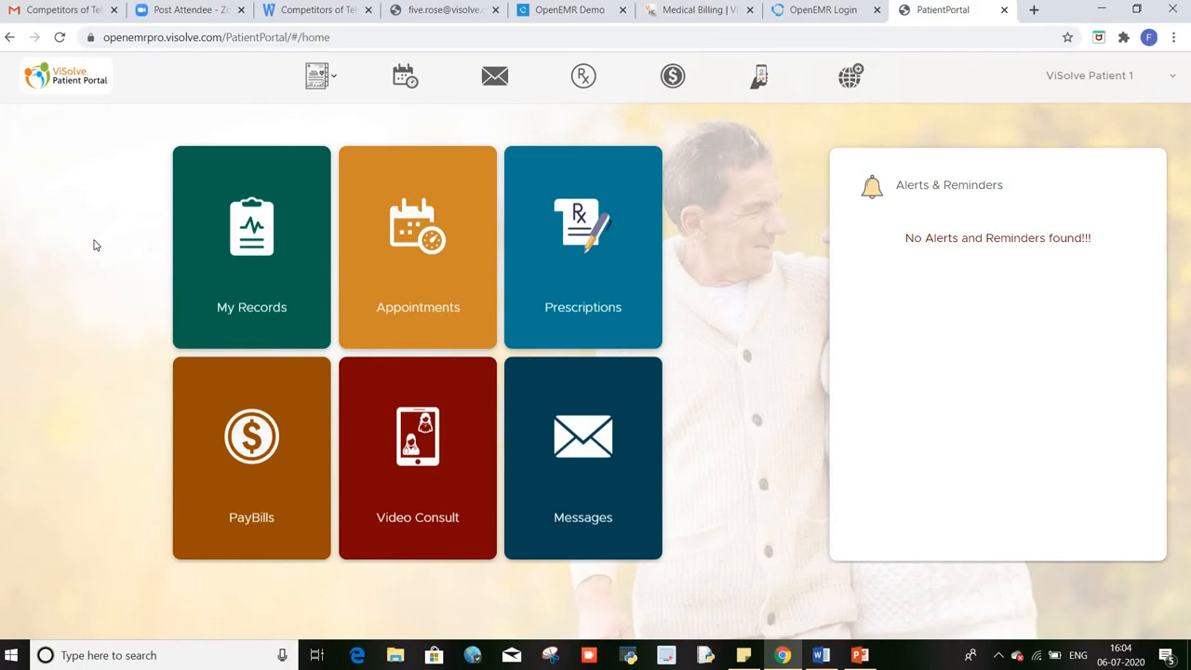
Step: Open the Medical Records dropdown from the patient's home dashboard
click(334, 82)
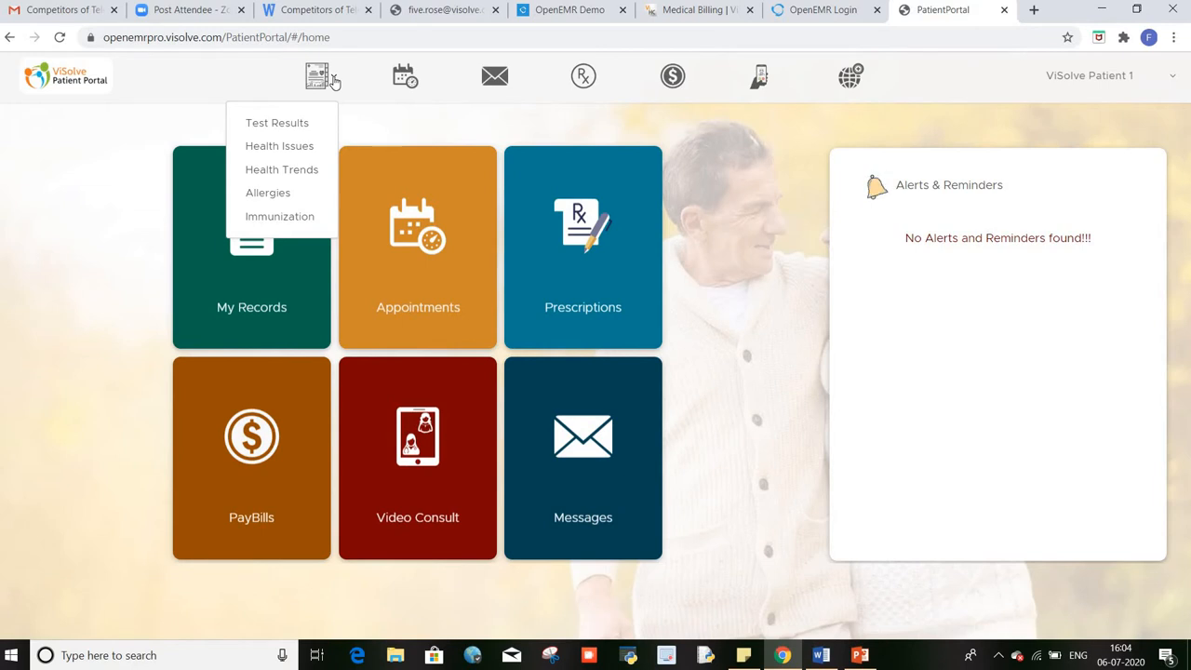
Step: Review the May 18, 2020 GT001-General Test component results, then return to Test Results
click(290, 122)
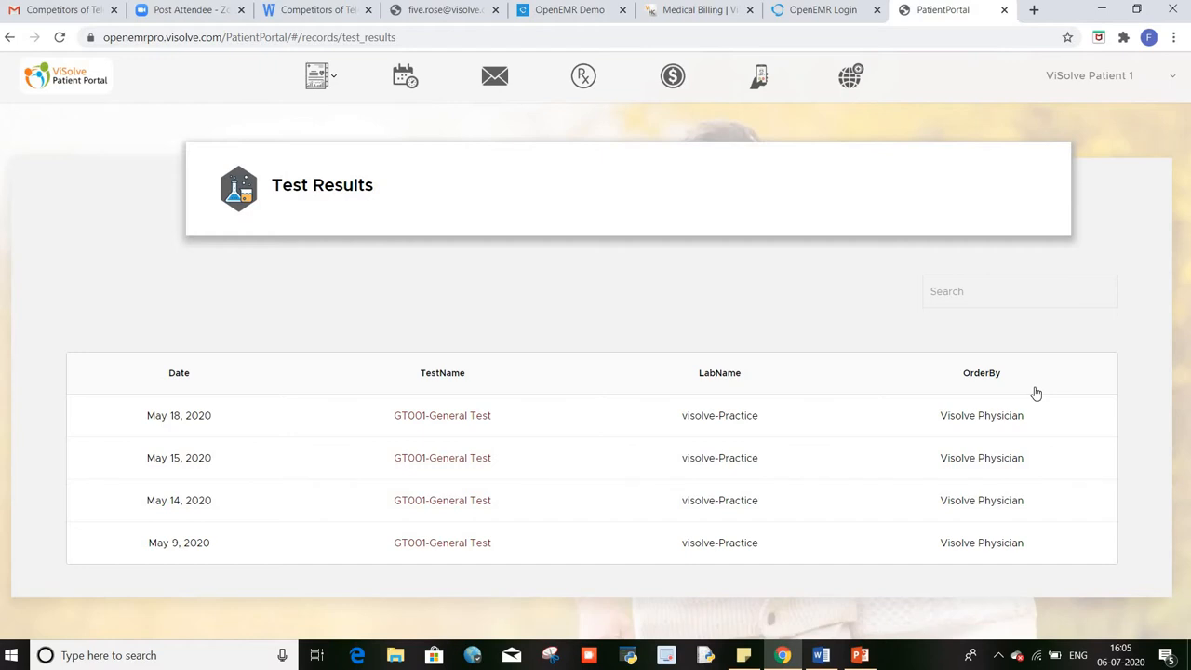
click(453, 426)
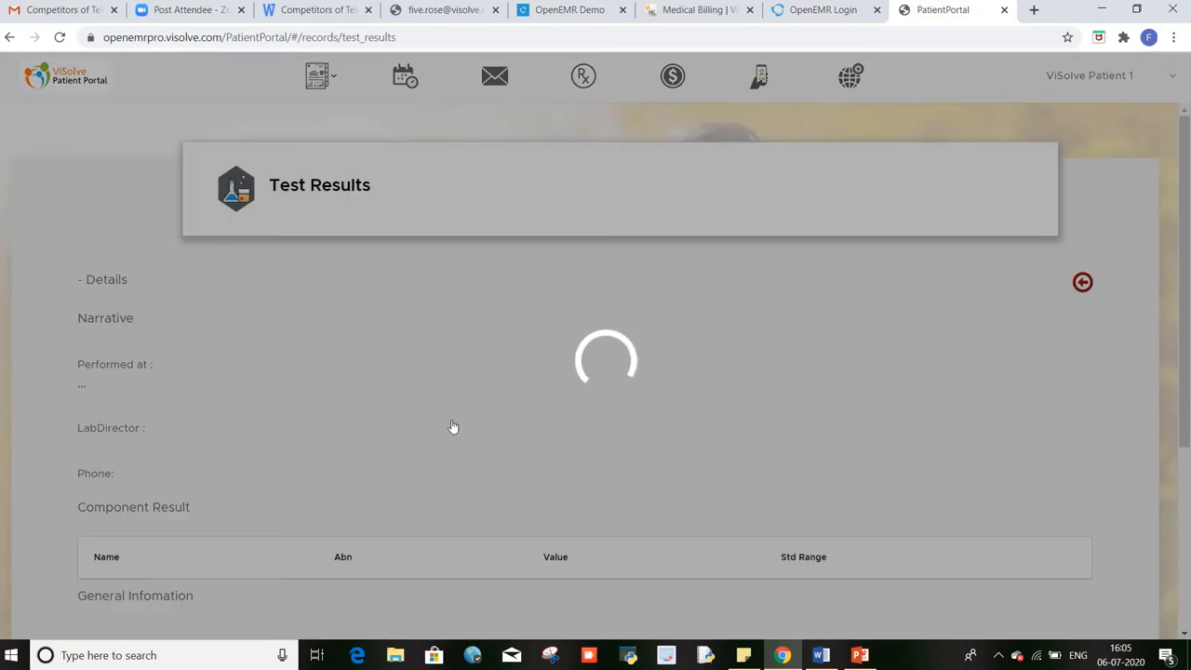
scroll(456, 426, down, 2)
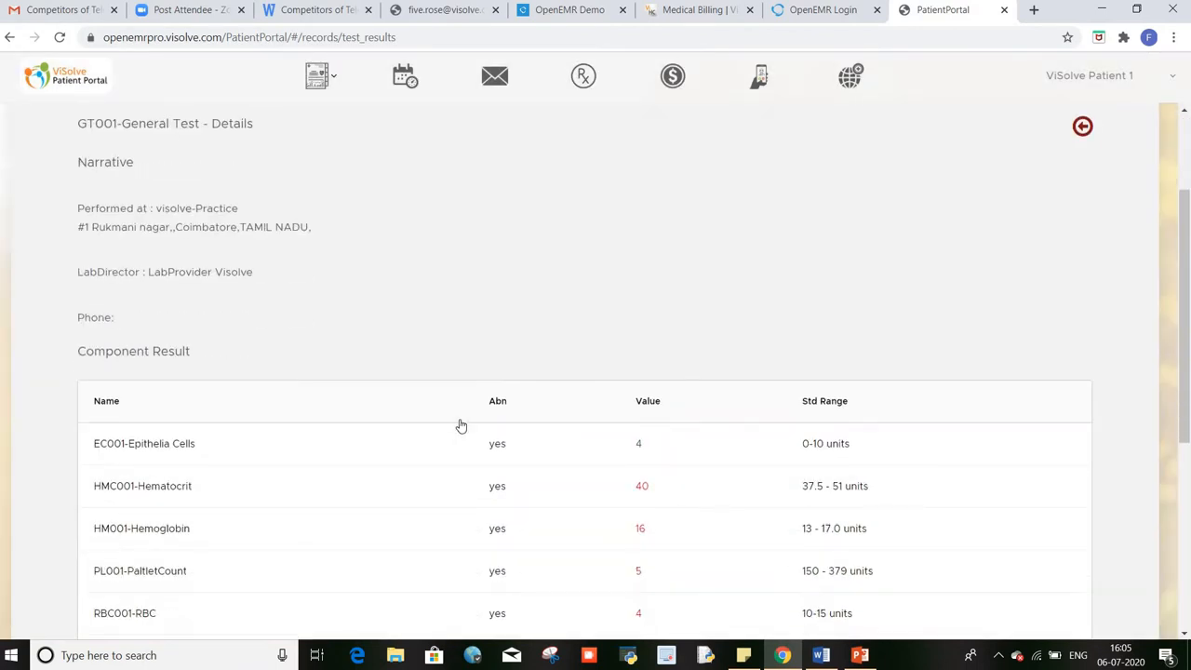
scroll(459, 425, down, 3)
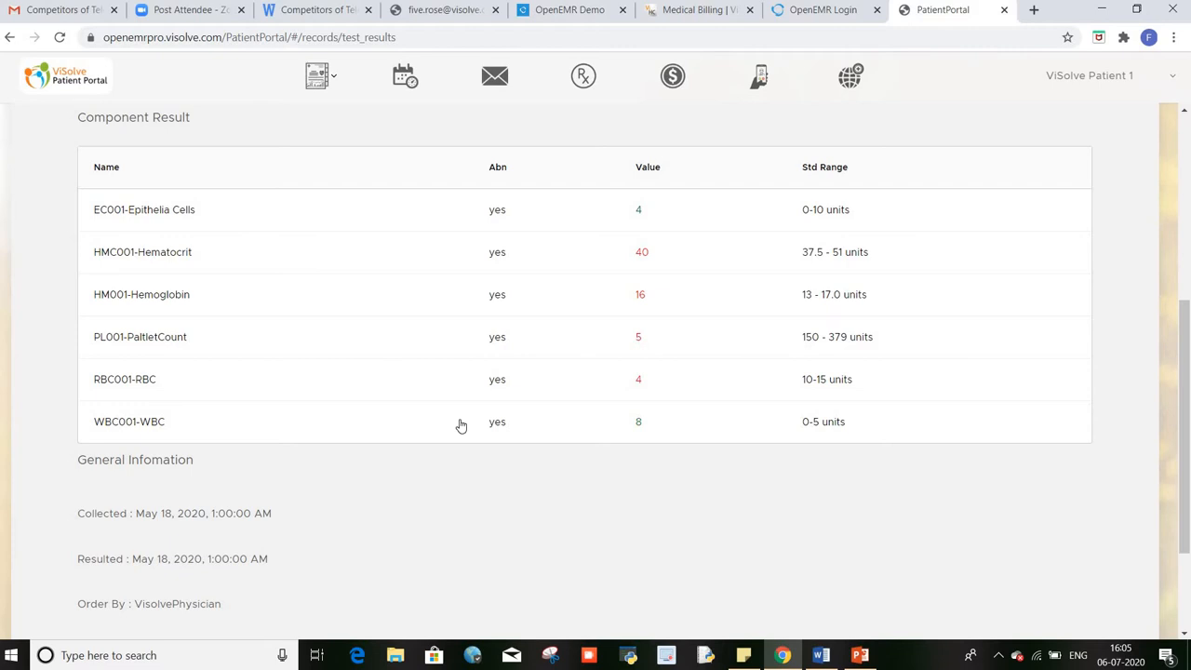
scroll(459, 426, up, 1)
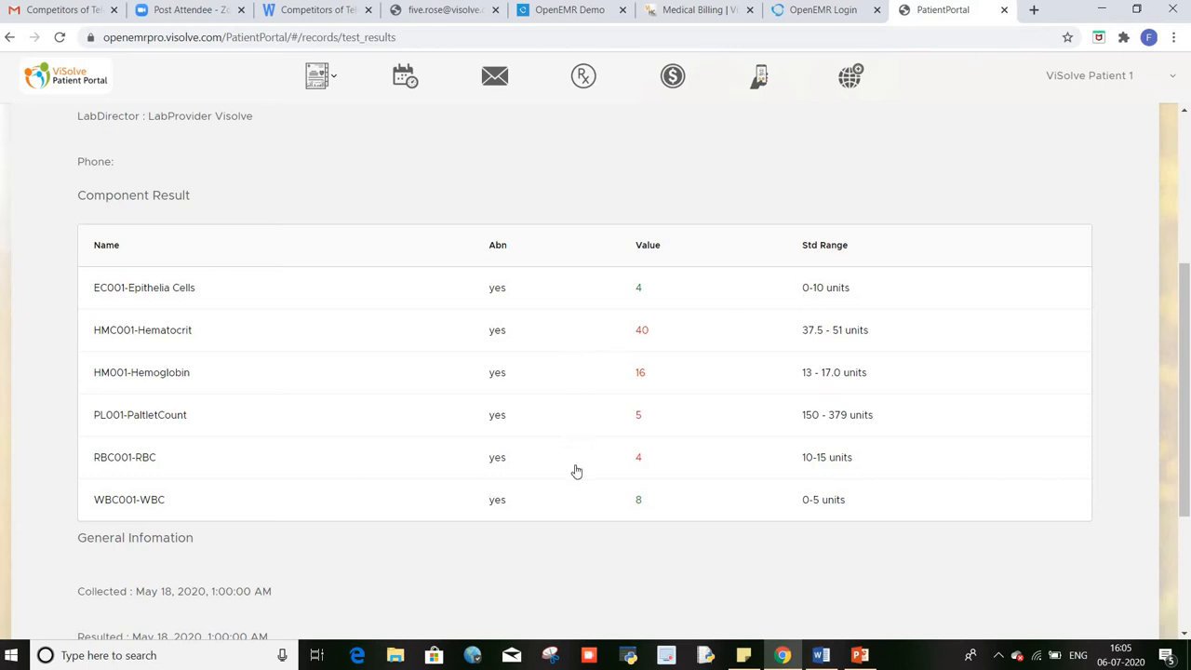
scroll(568, 507, down, 2)
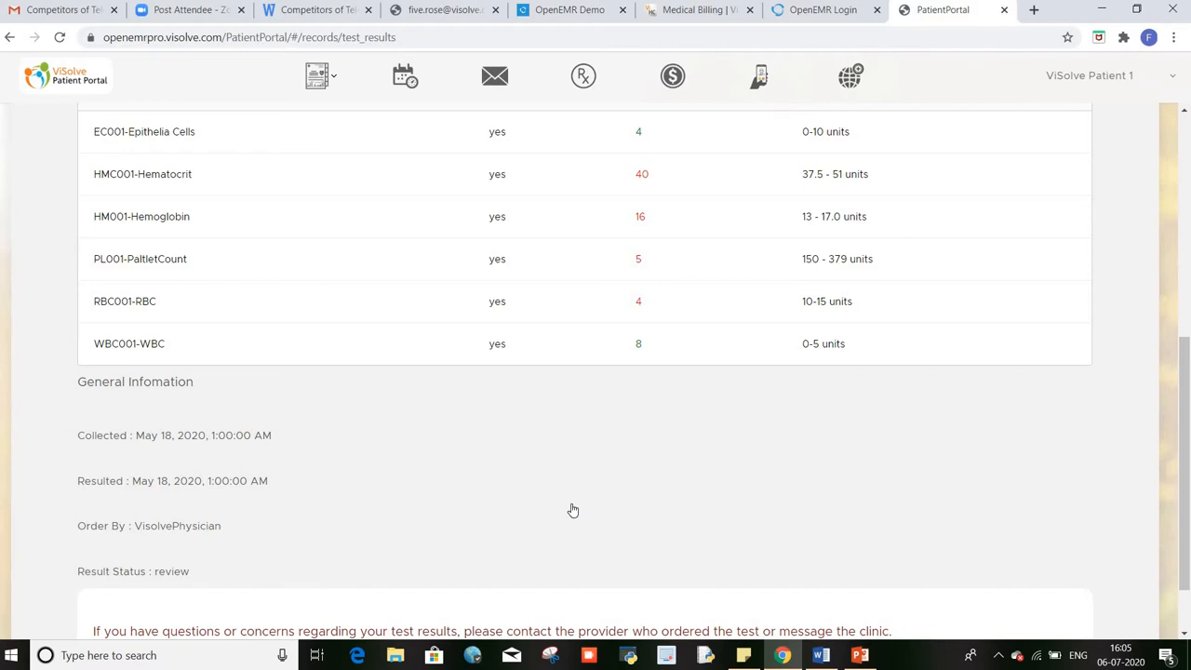
scroll(573, 510, up, 3)
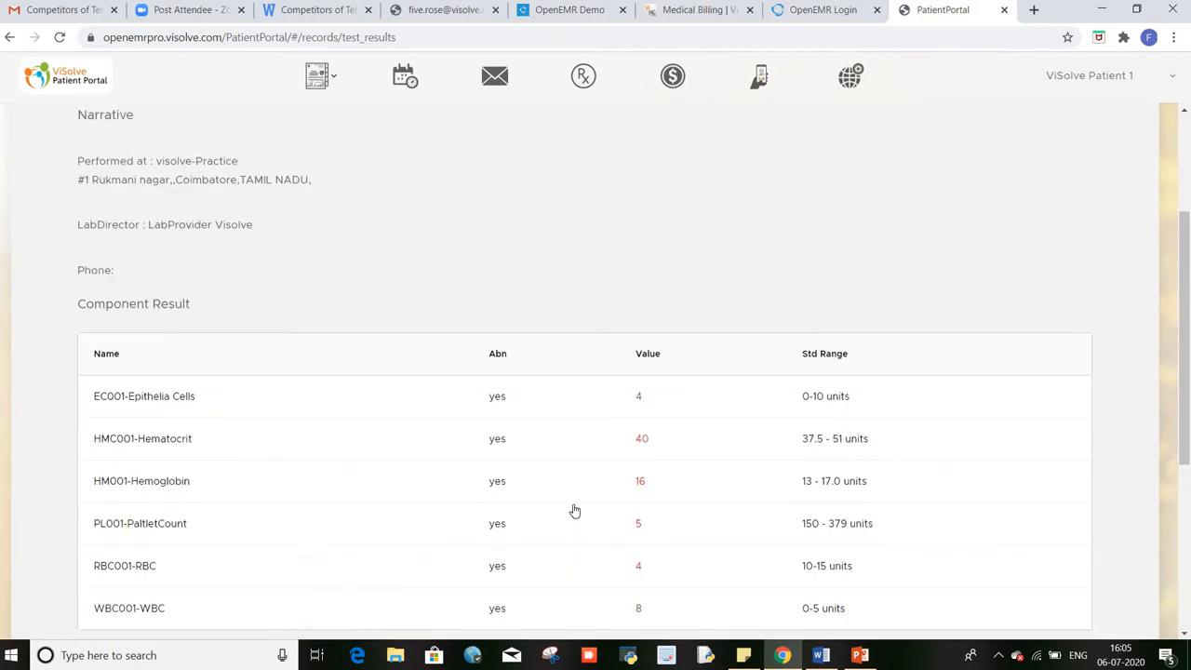
scroll(574, 510, up, 3)
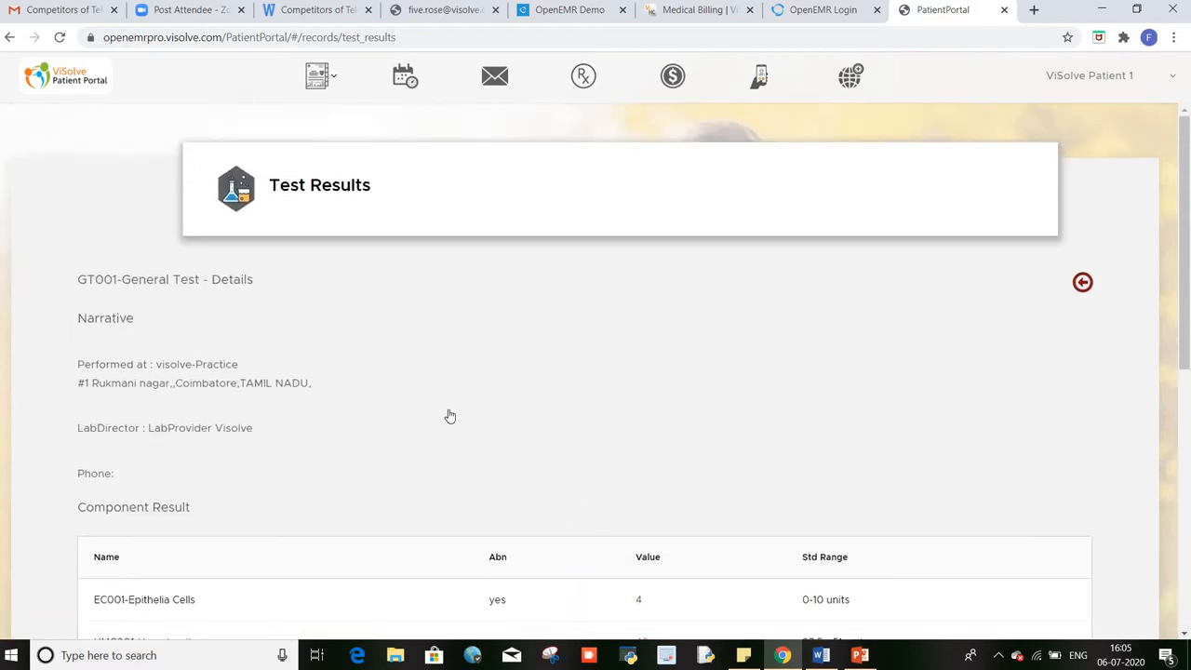
scroll(449, 416, down, 1)
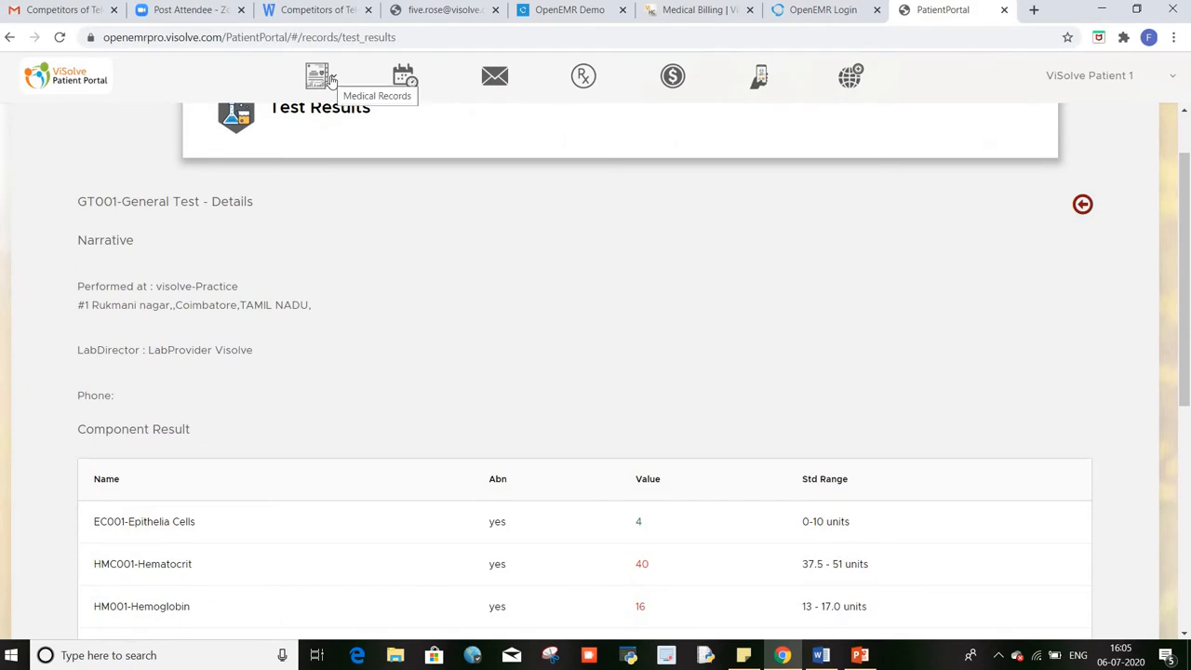
click(1082, 205)
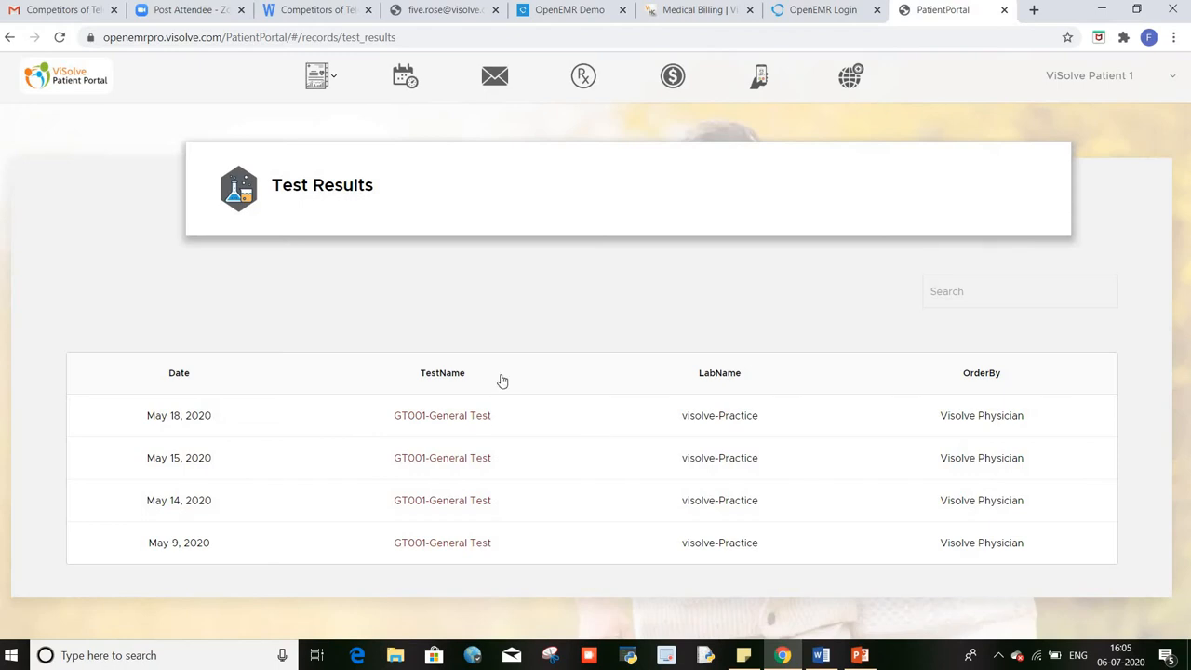
click(333, 82)
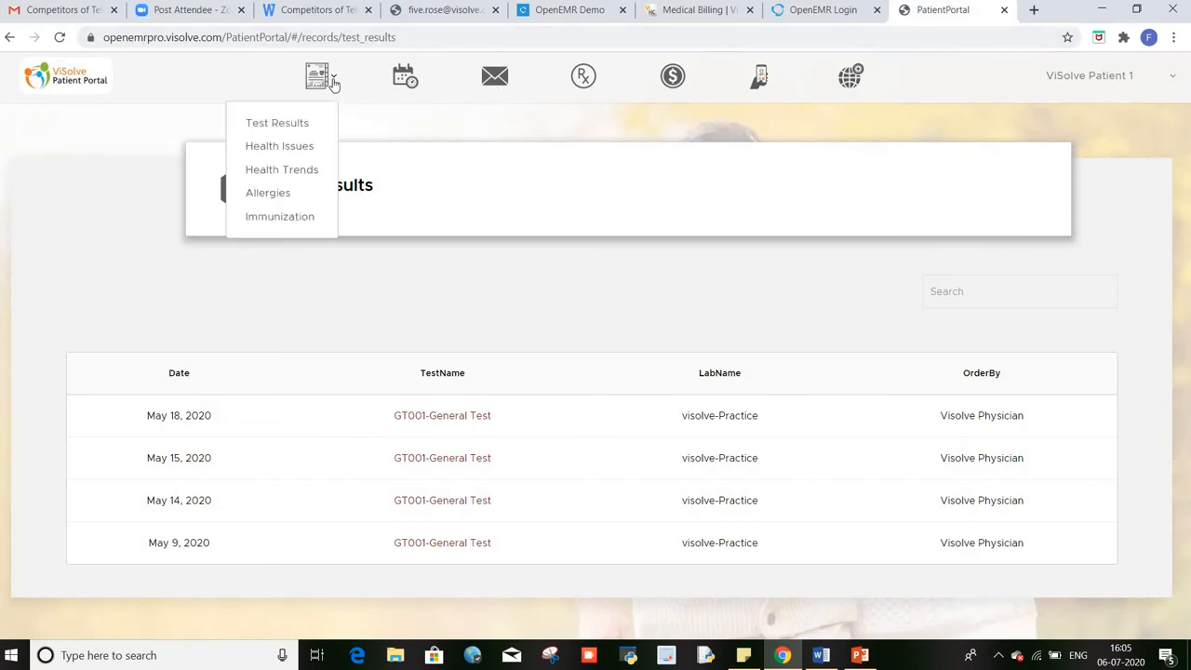
Step: Check the BCC problem details (ICD10:C44.191, Active) under Health Issues, then return to the list
click(285, 155)
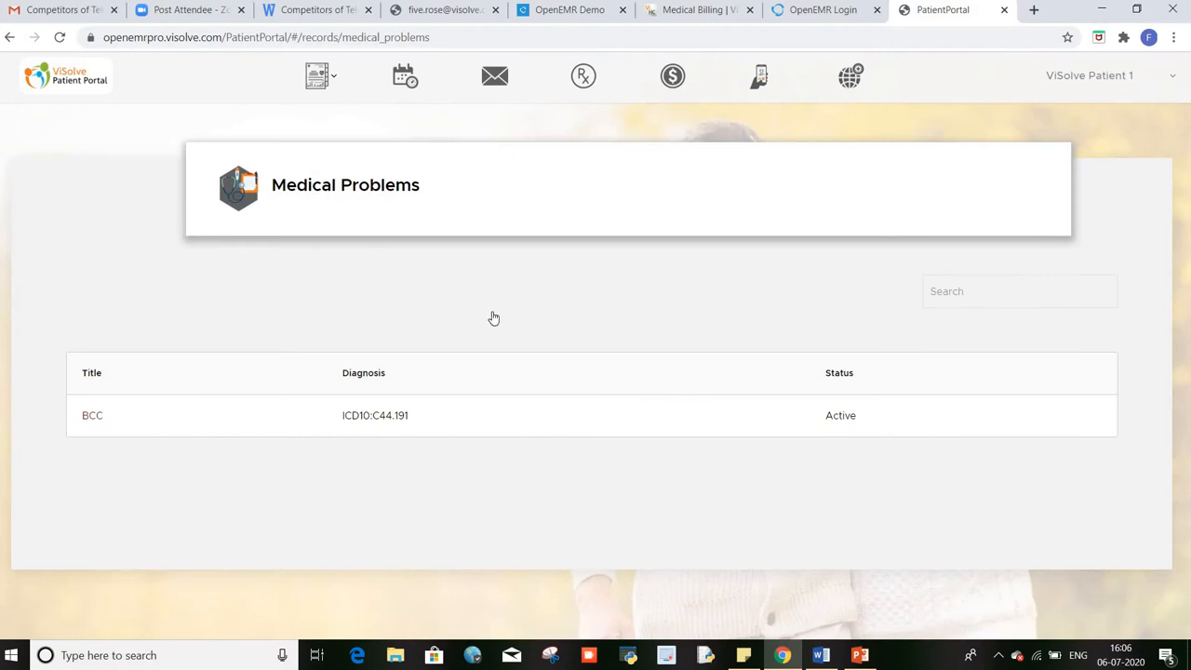
click(90, 416)
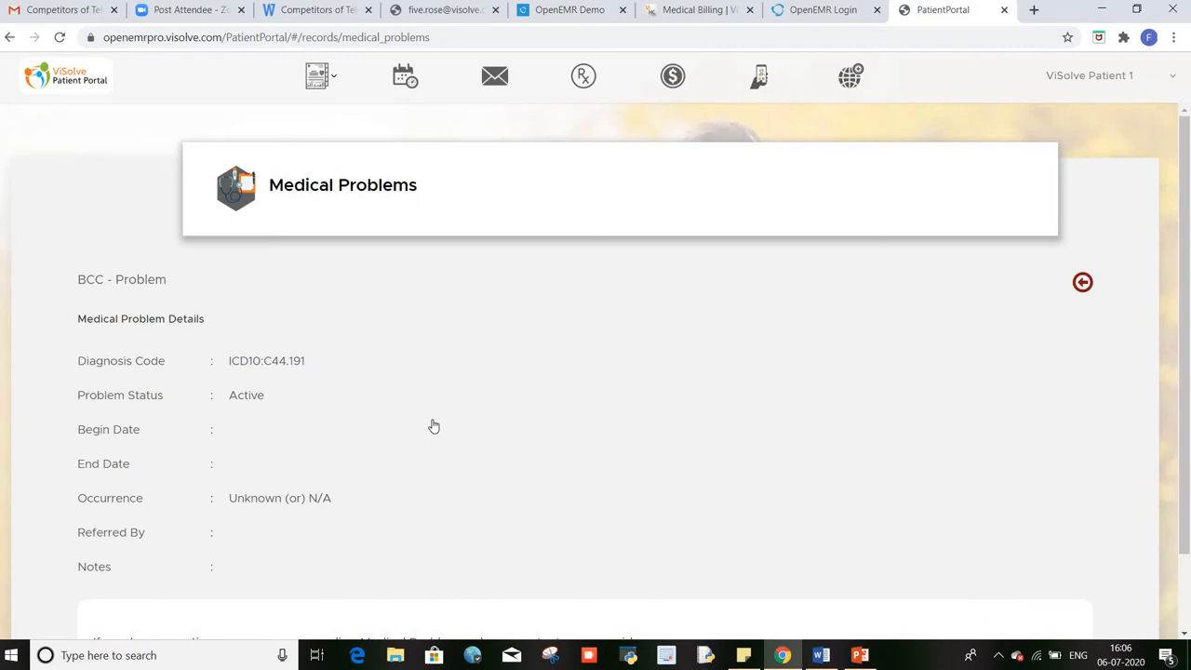
scroll(434, 426, down, 1)
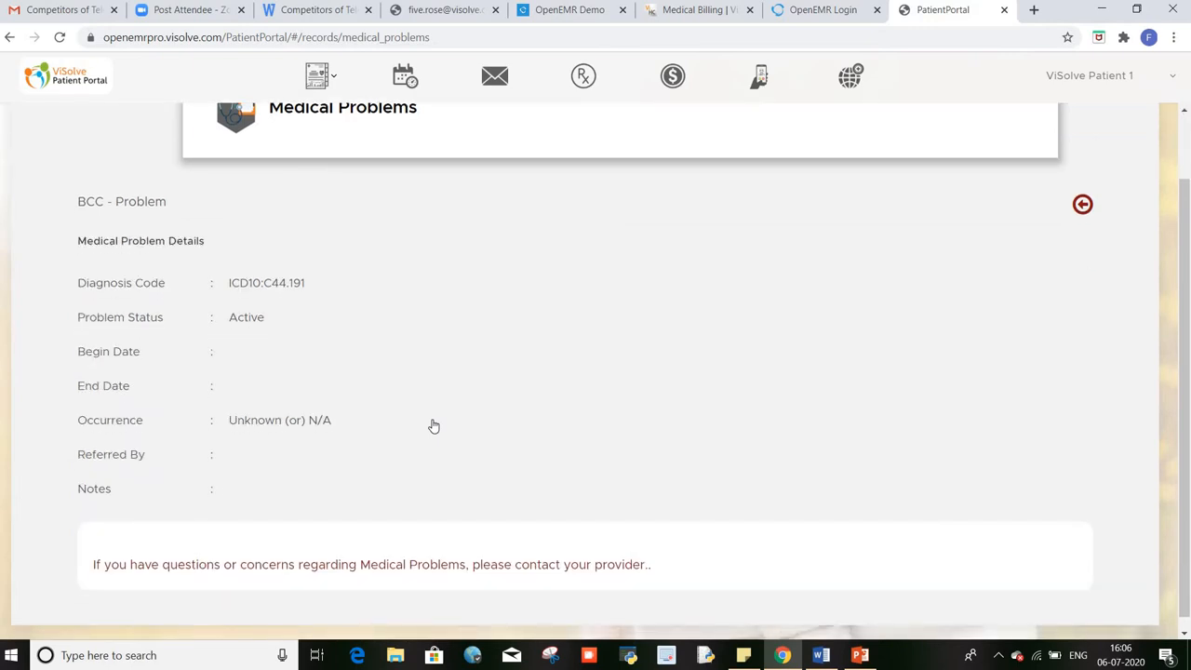
scroll(434, 425, up, 1)
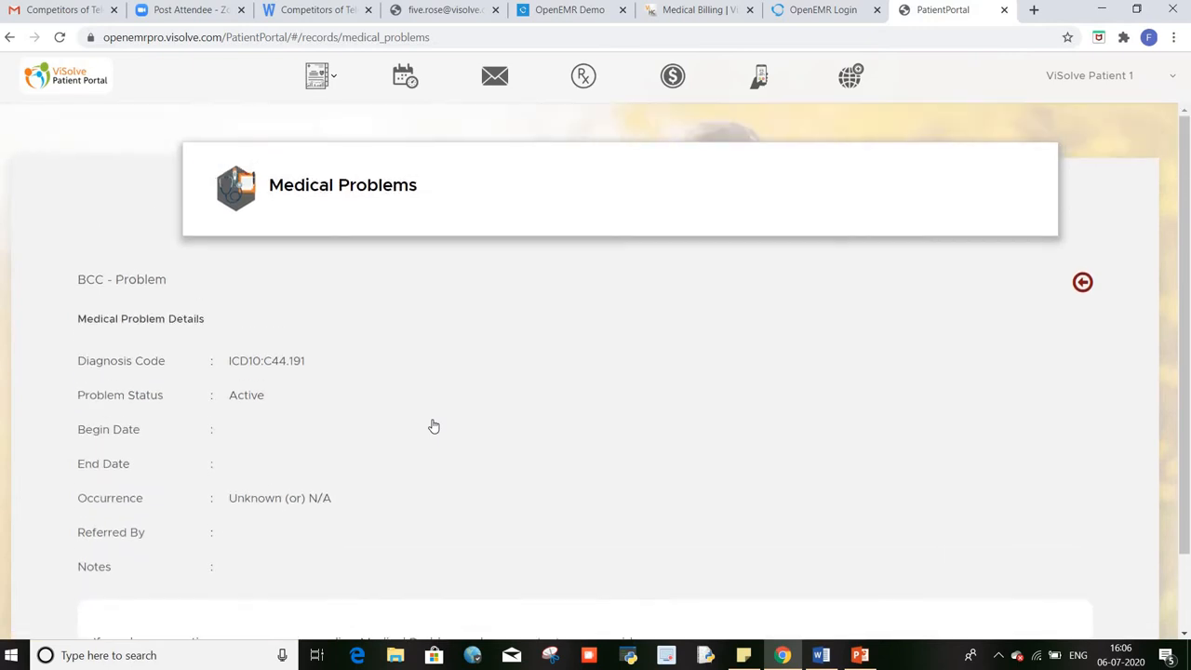
click(1081, 281)
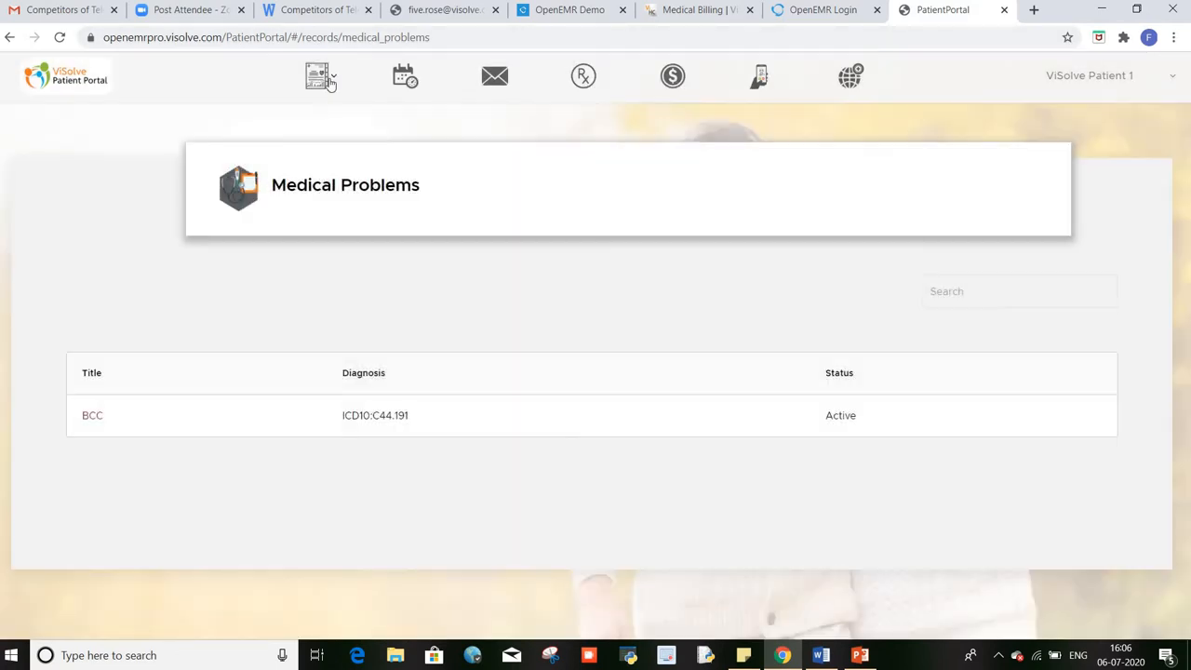
Step: Open the patient's Health Trends vitals from Medical Records
click(329, 82)
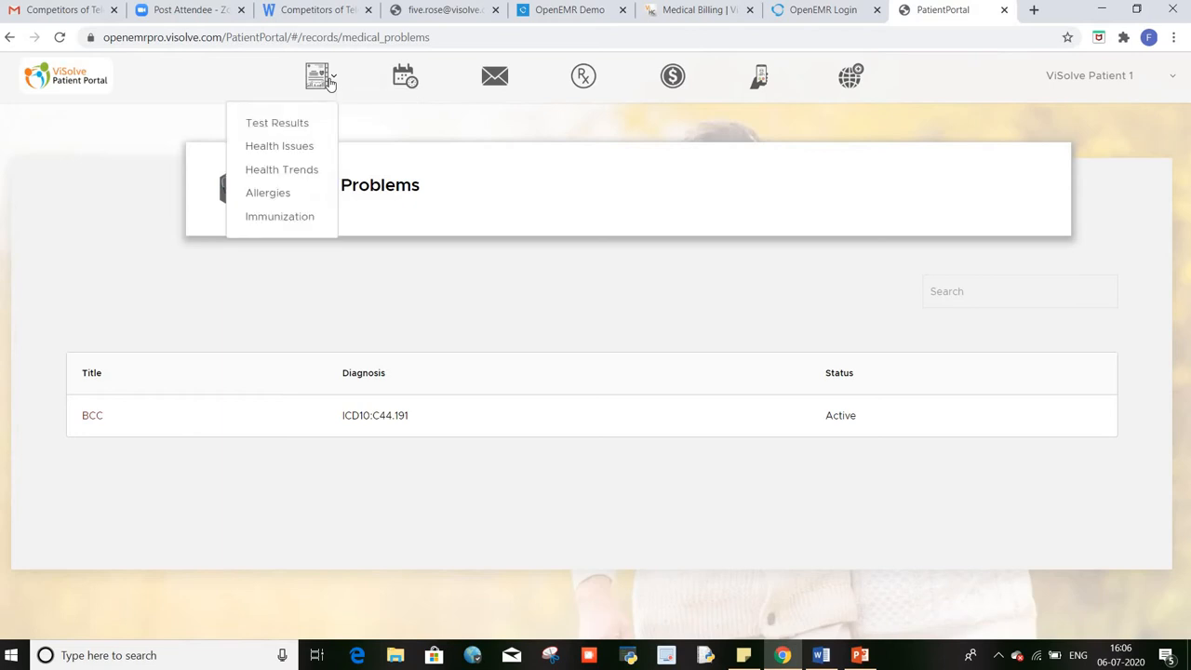
click(298, 177)
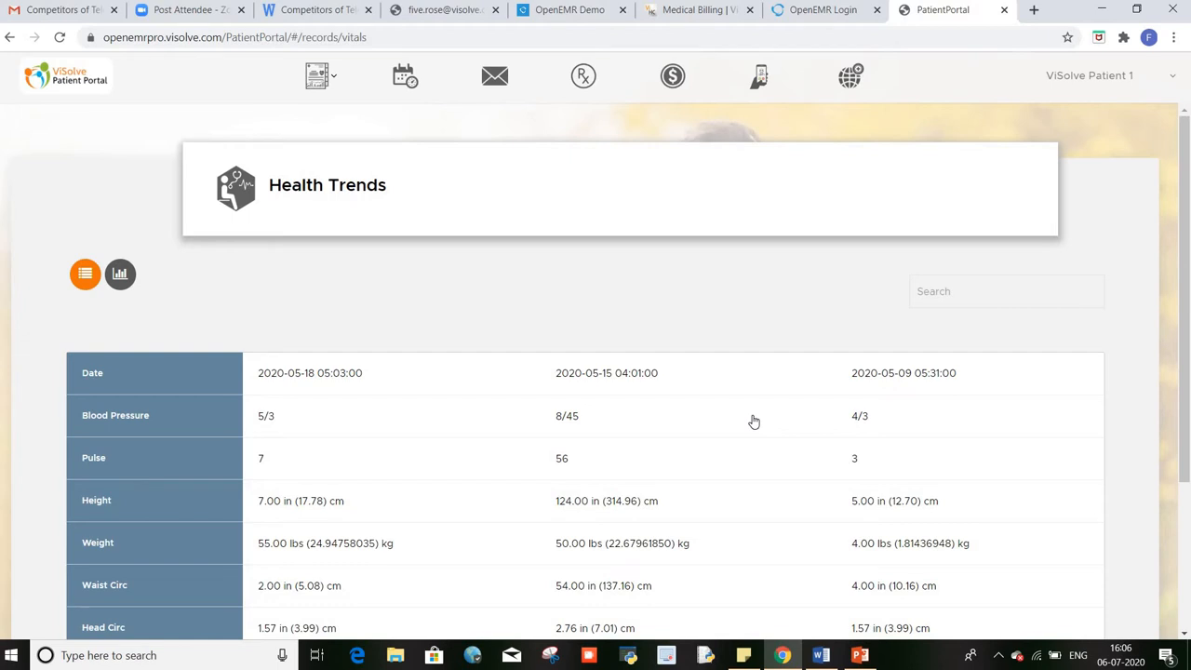
scroll(754, 422, down, 2)
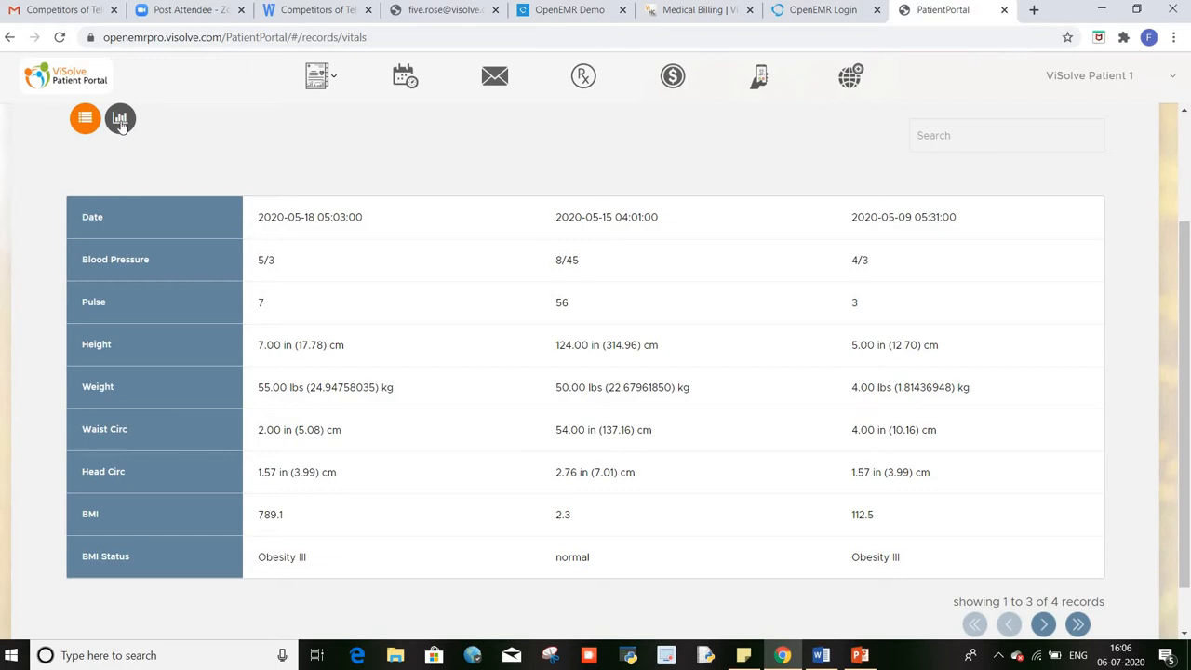
Step: Switch the vitals to chart view and scroll back up to the BMI chart
click(120, 122)
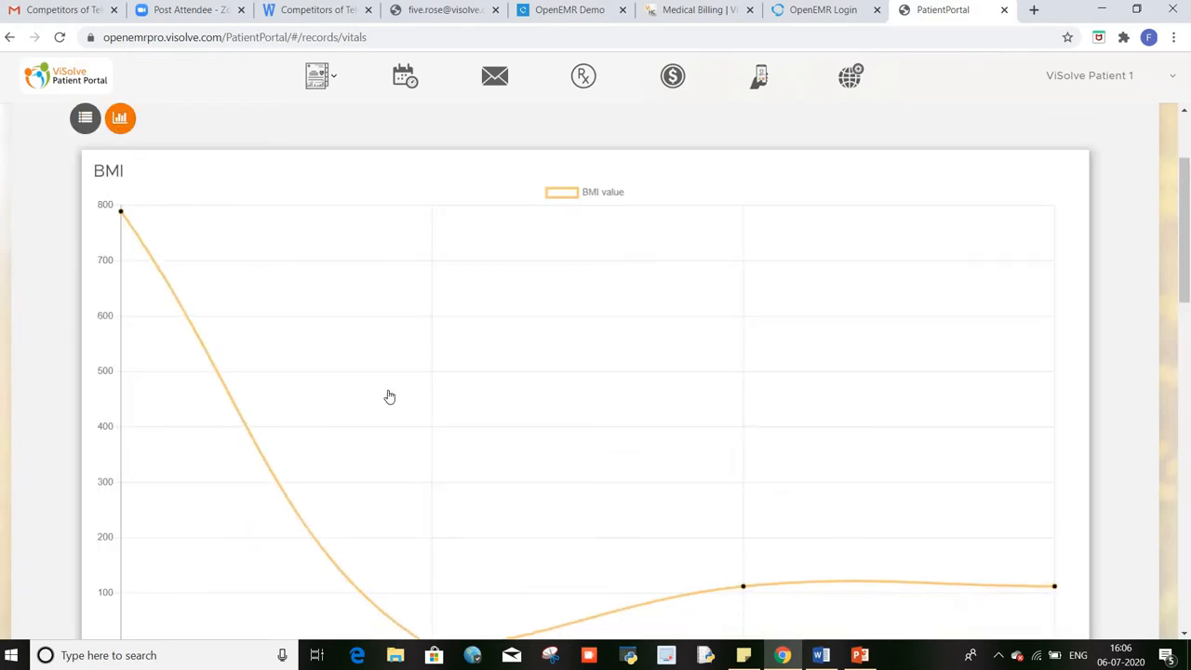
scroll(389, 397, down, 6)
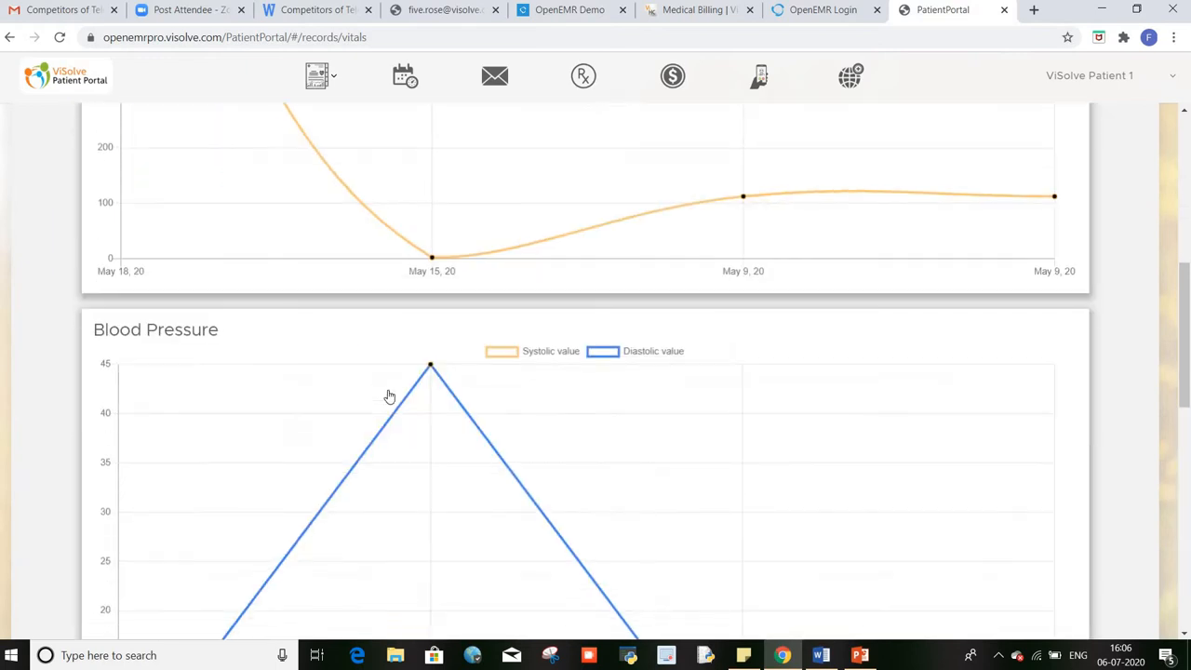
scroll(390, 398, down, 1)
scroll(390, 397, down, 5)
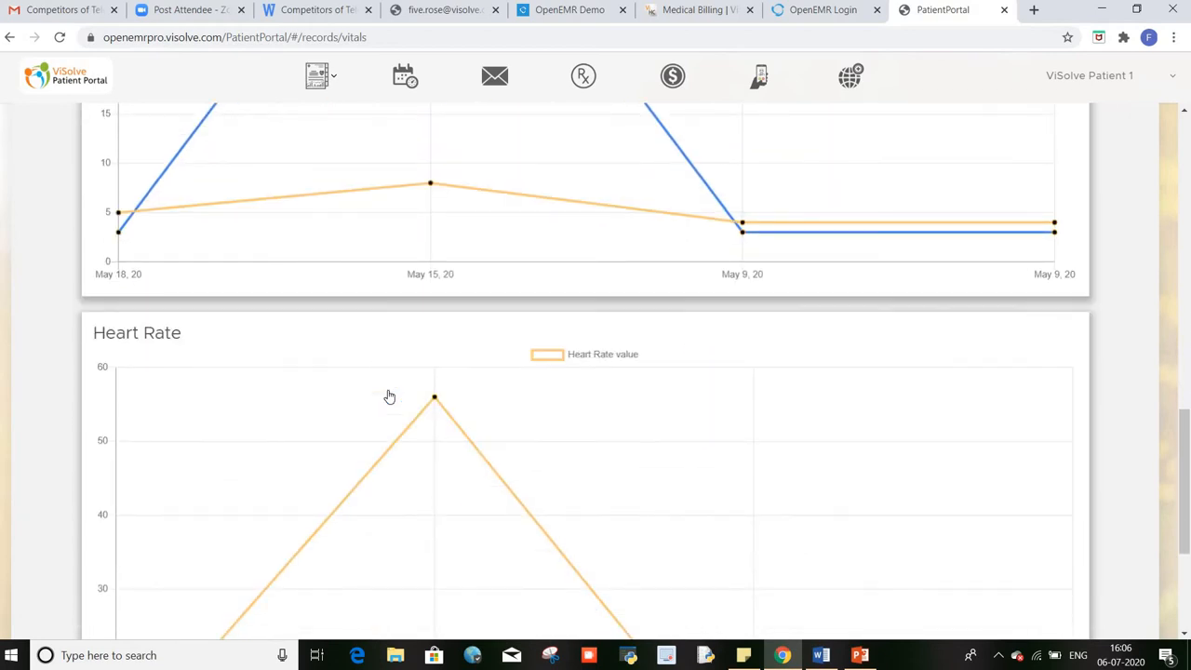
scroll(390, 397, down, 4)
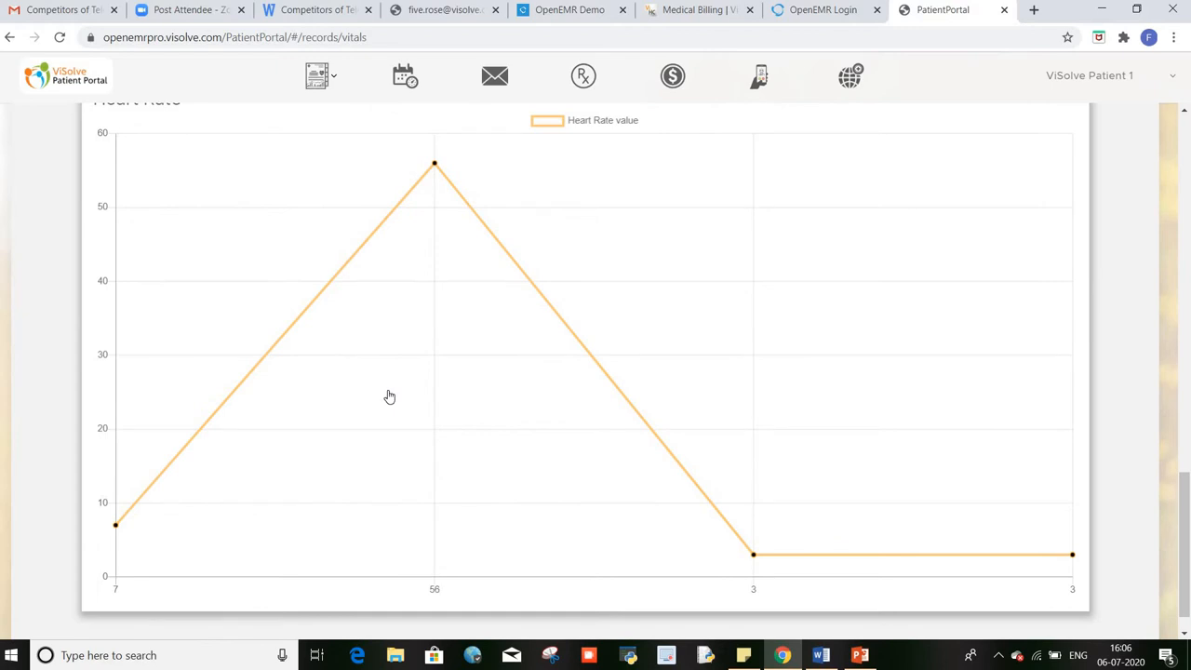
scroll(390, 397, up, 1)
scroll(390, 397, up, 4)
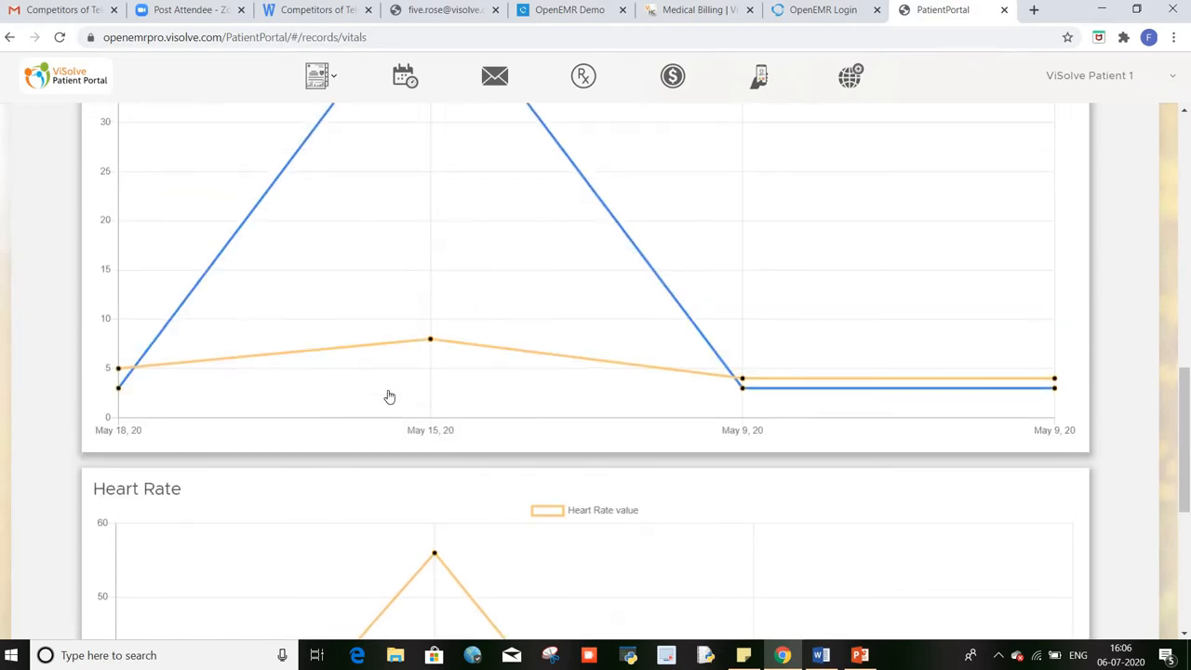
scroll(390, 398, up, 2)
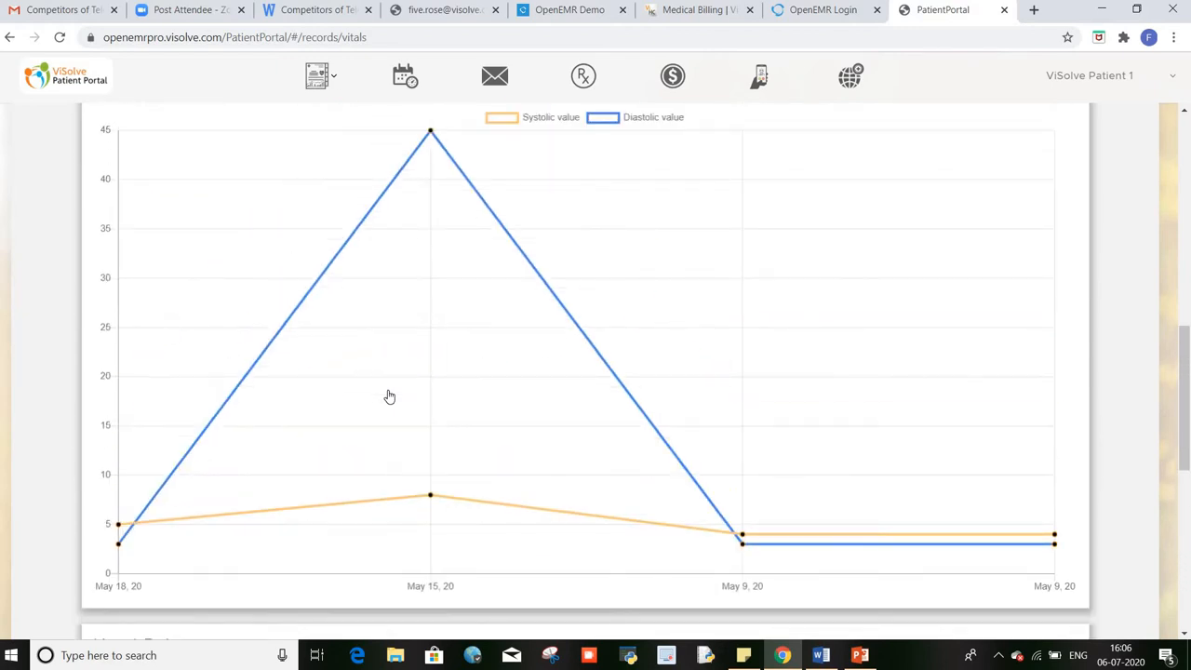
scroll(389, 397, up, 8)
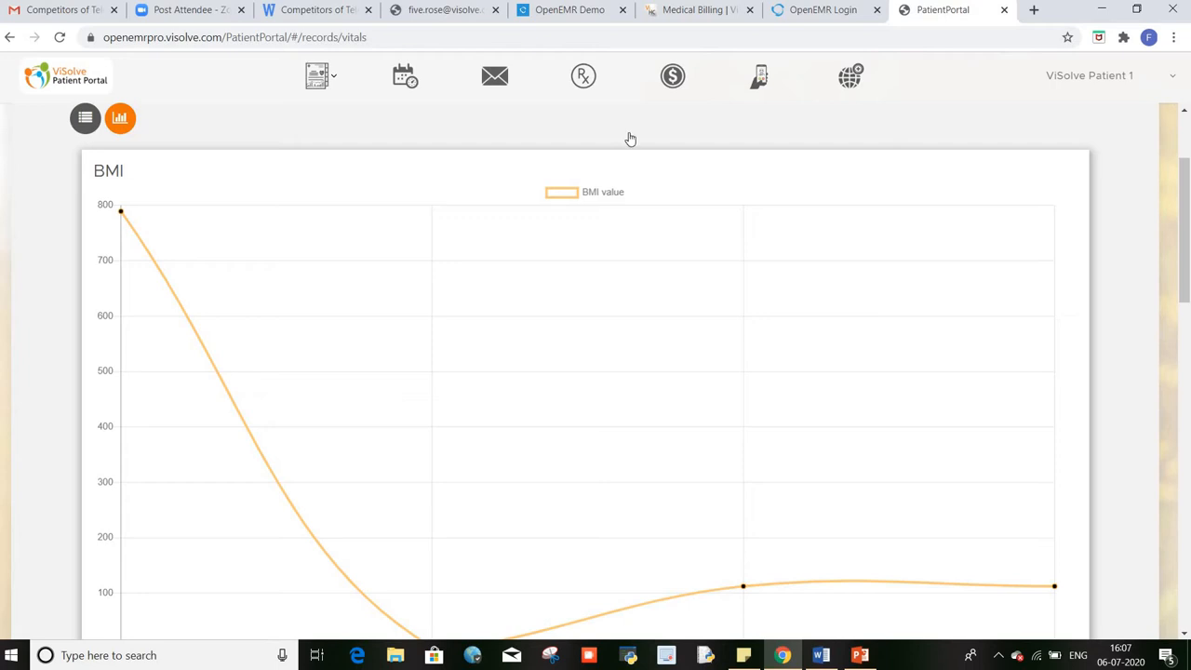
scroll(326, 189, up, 2)
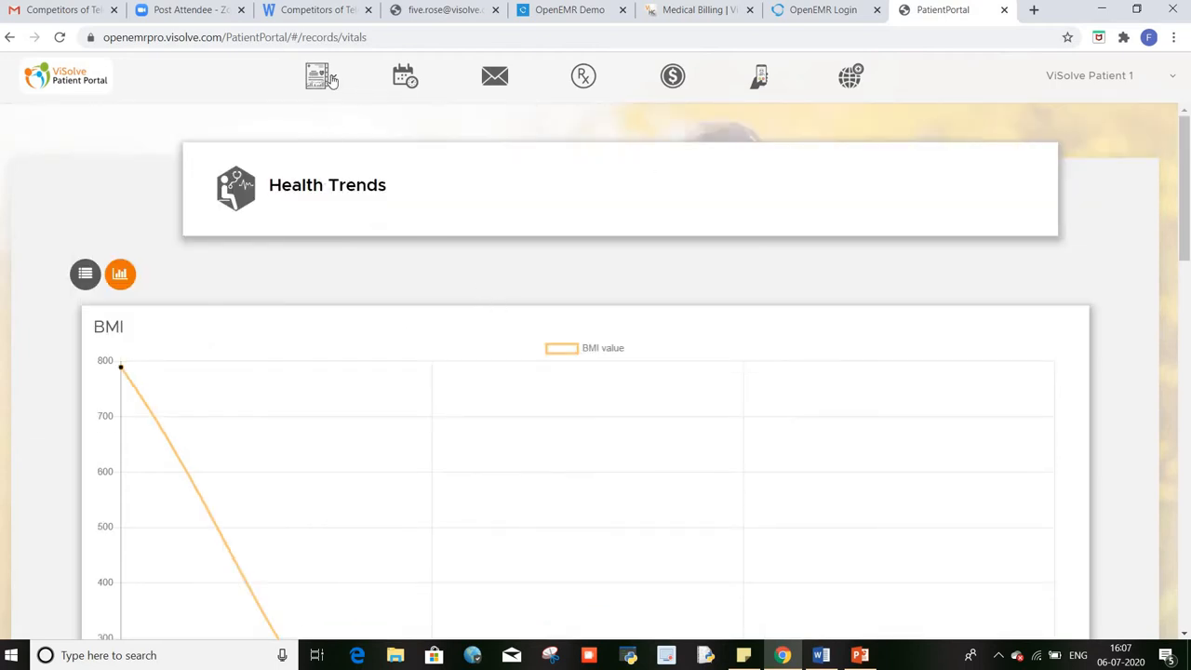
click(332, 78)
Step: View the resolved iodine allergy (hives reaction) in Allergies, then return to the list
click(307, 198)
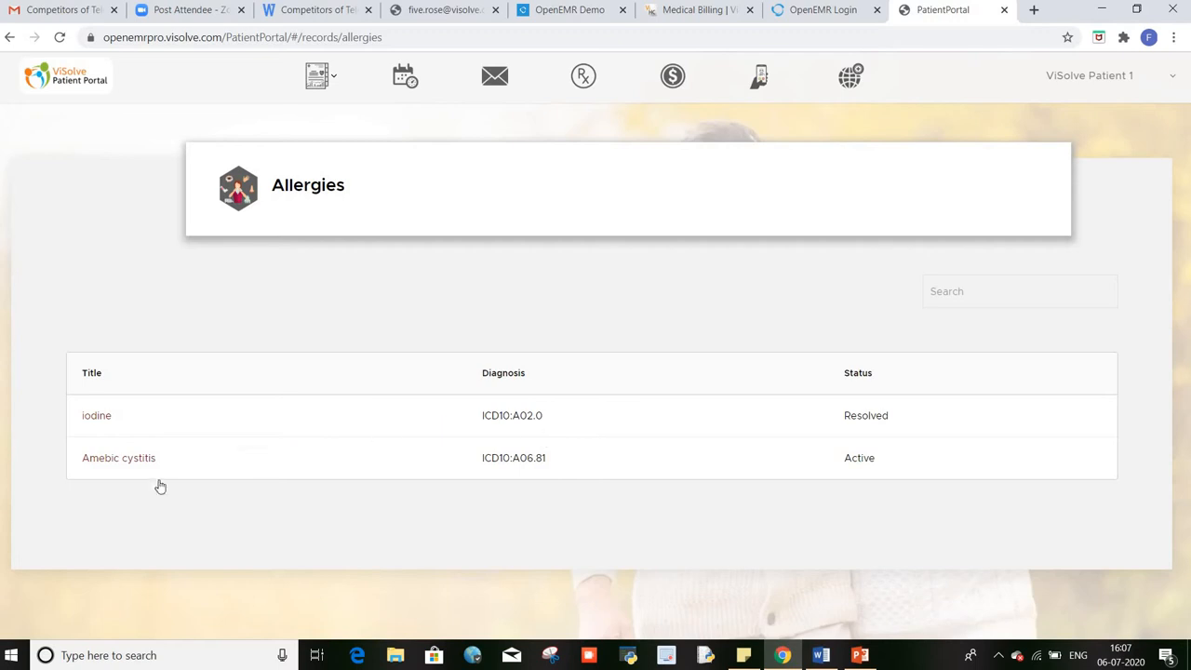
click(97, 417)
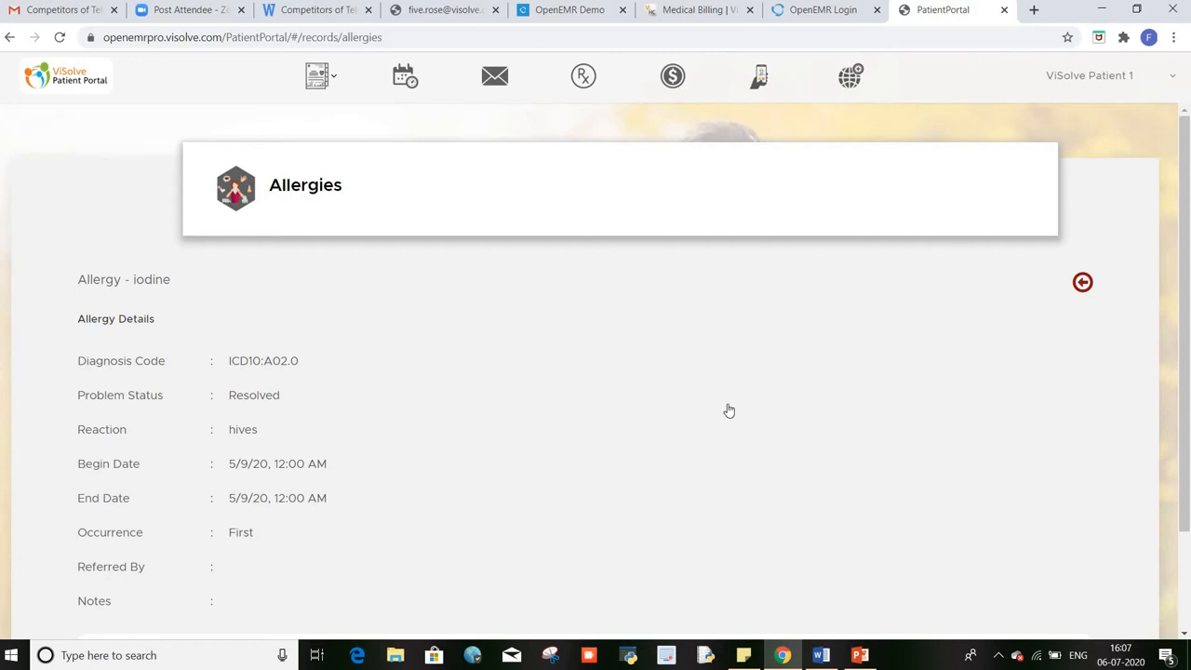
scroll(1002, 316, down, 1)
click(1083, 207)
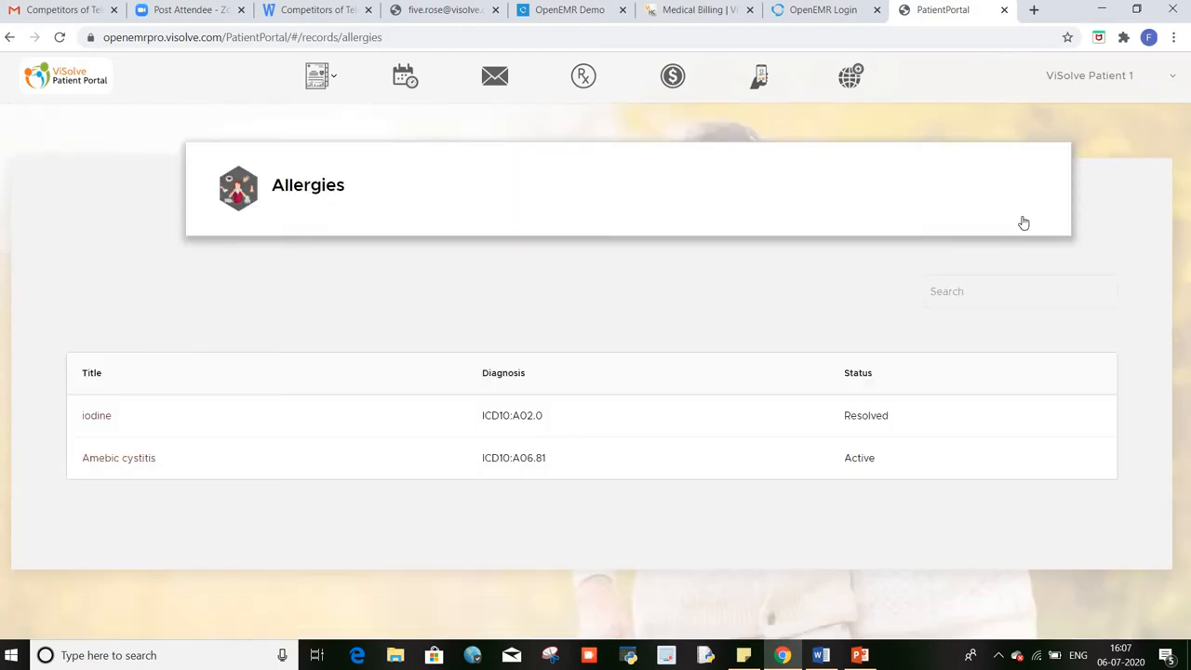
Step: Review the OPV vaccine details in Immunization records, then go to the Appointments page
click(327, 84)
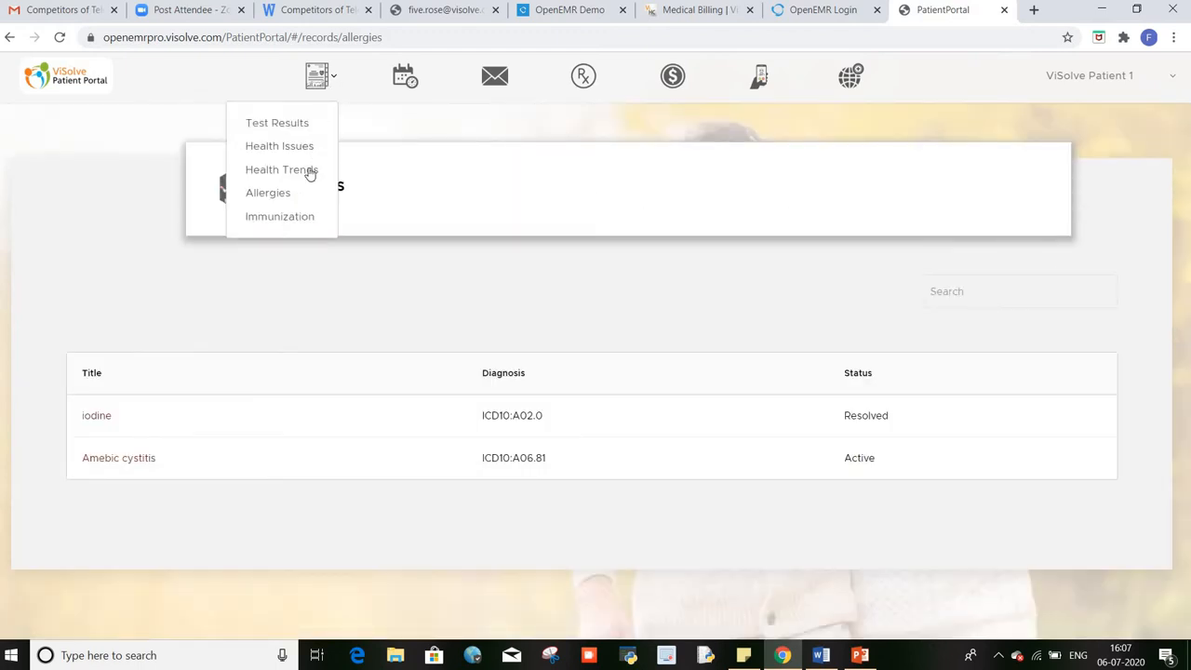
click(300, 221)
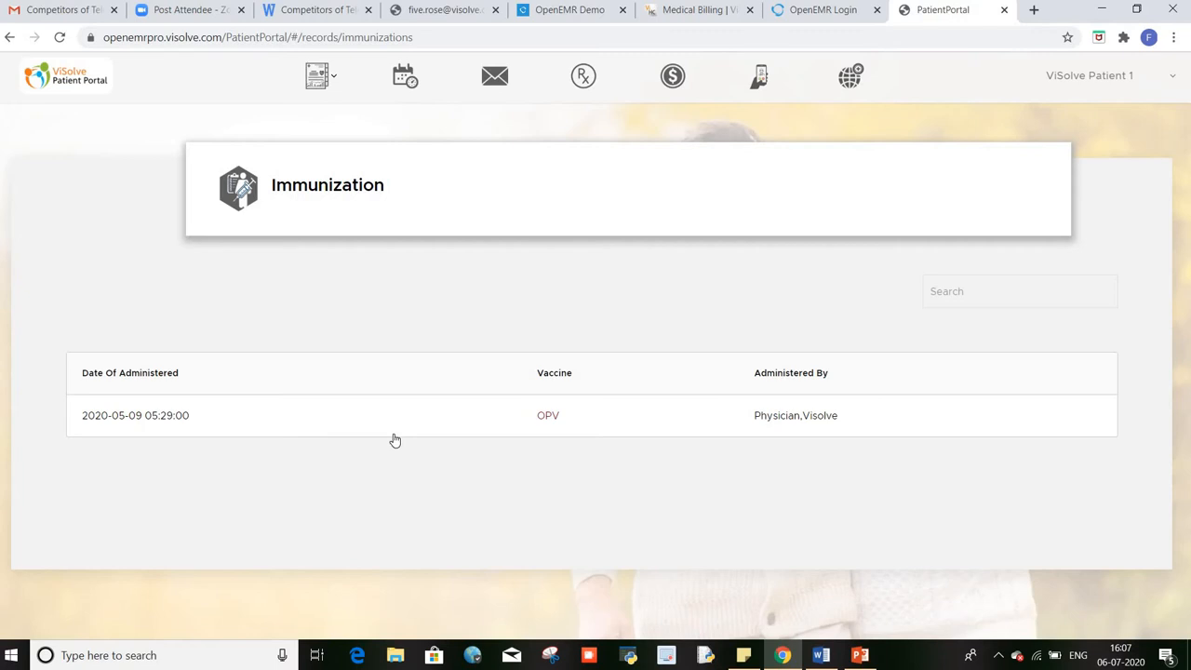
click(549, 417)
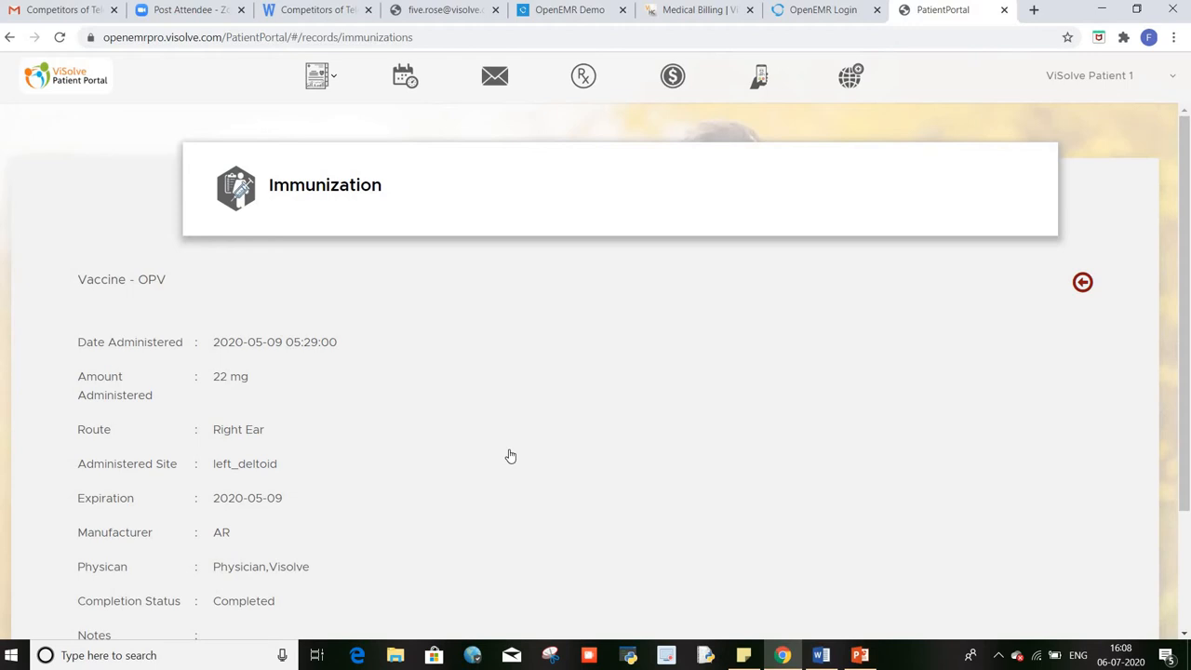
scroll(509, 456, down, 2)
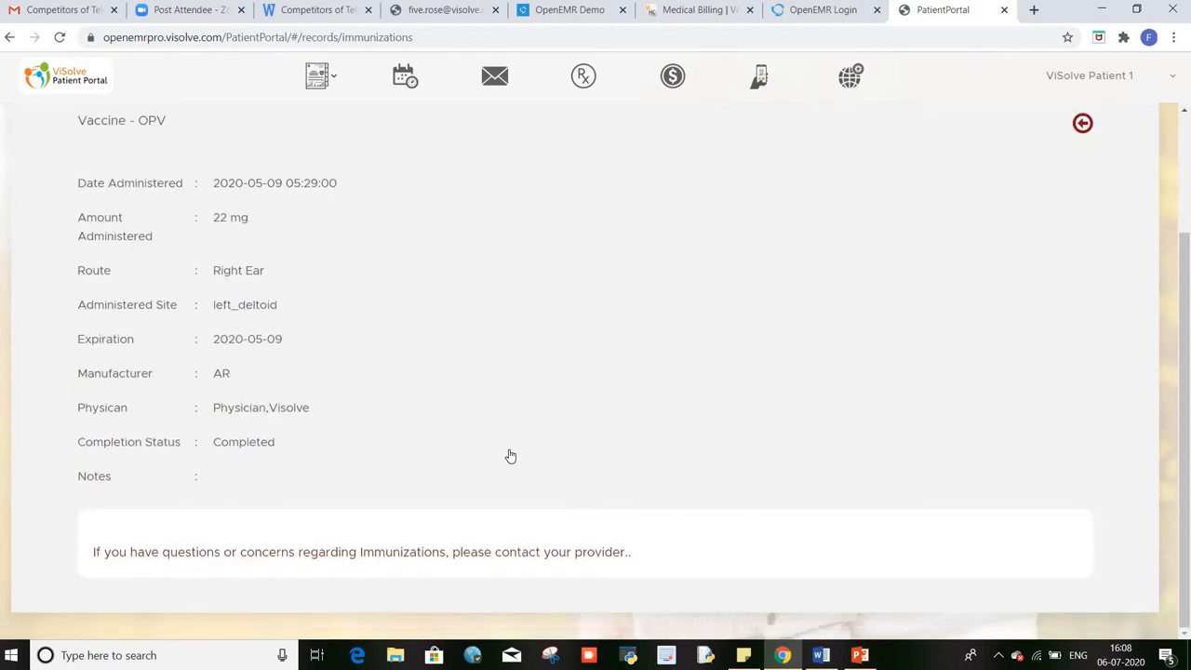
scroll(510, 456, up, 2)
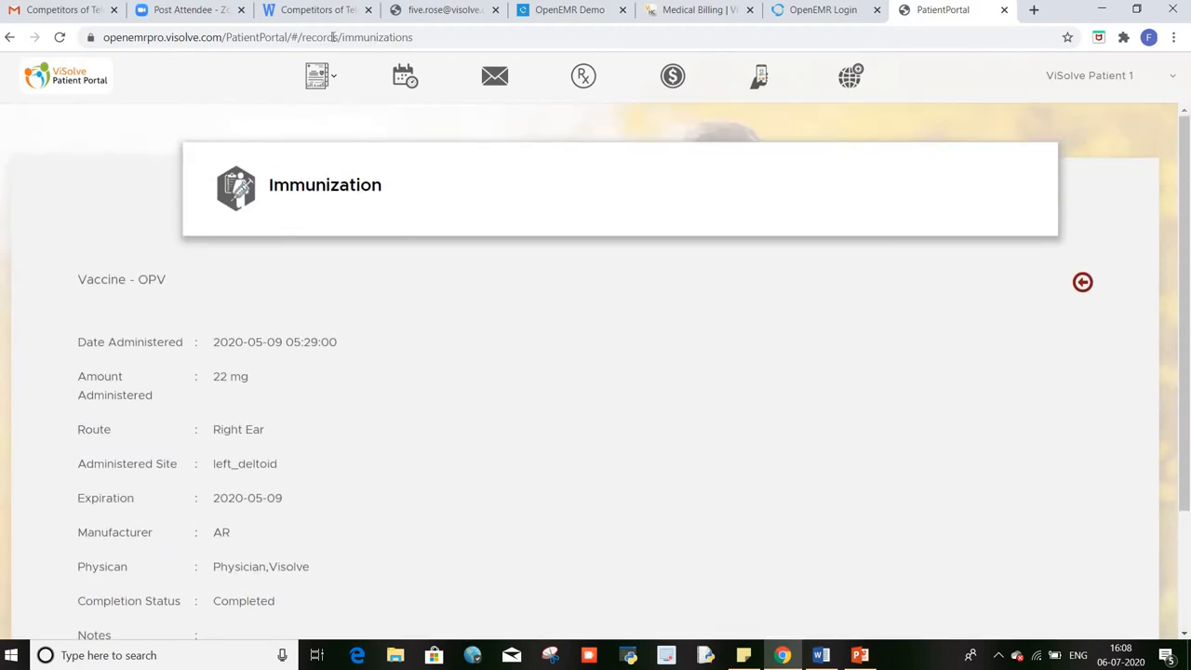
click(321, 82)
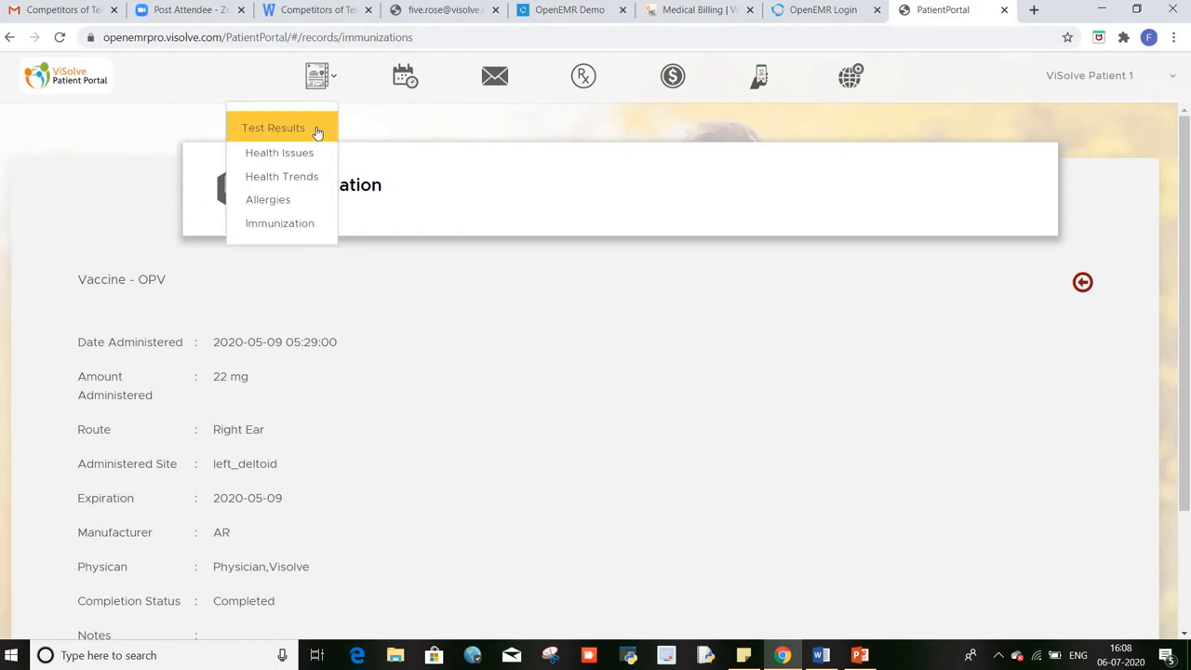
click(1083, 282)
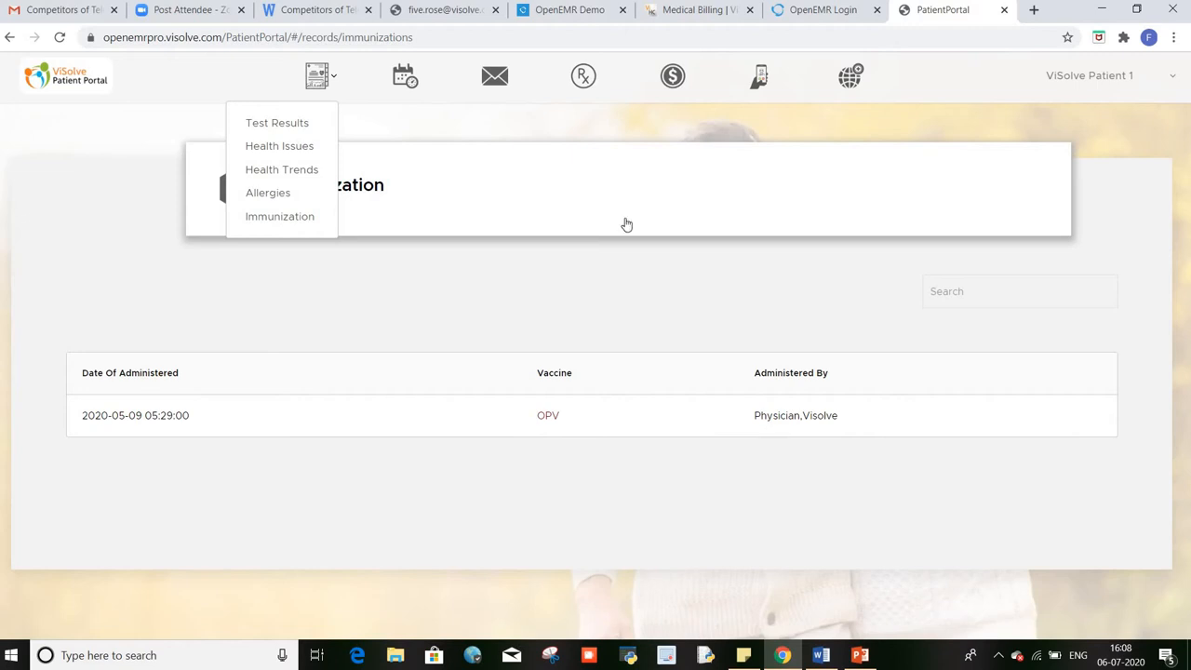
click(404, 85)
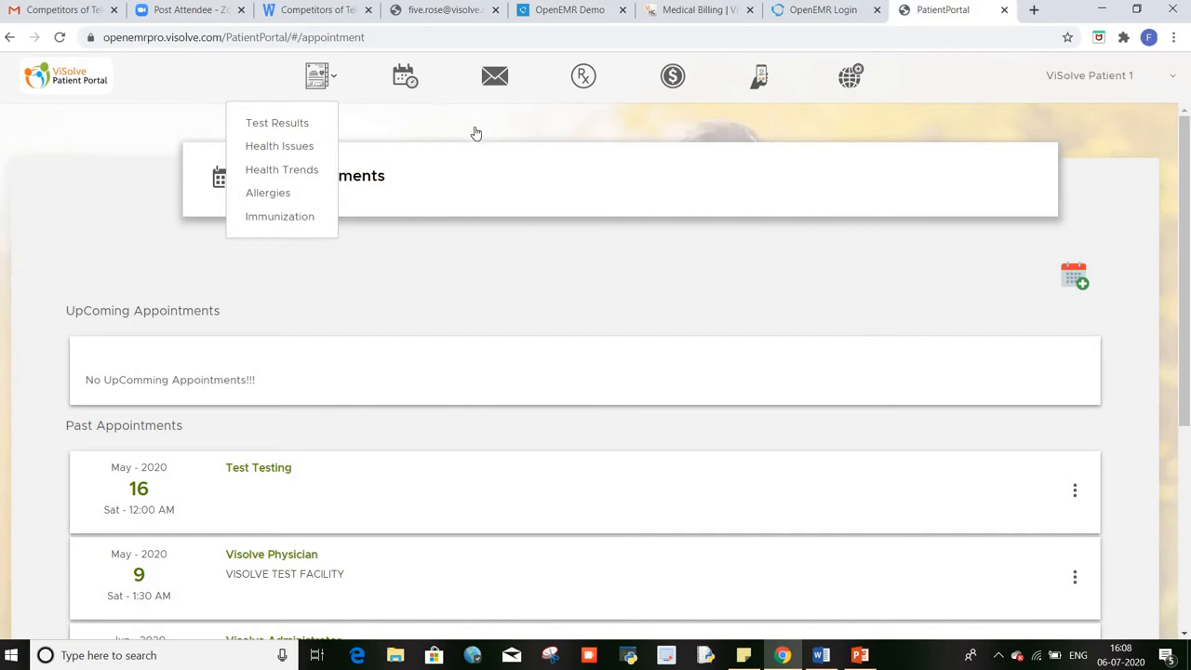
Step: Open the Schedule an Appointment form, prefilled with date 2020-07-06 and duration 30
click(330, 82)
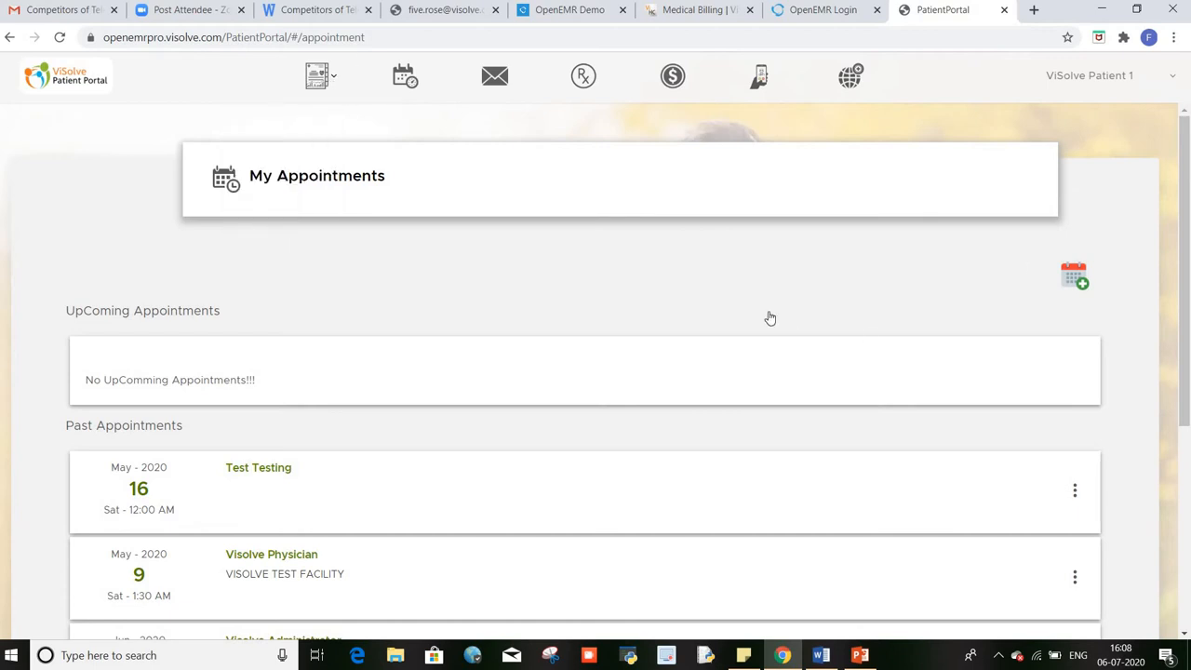
click(1081, 287)
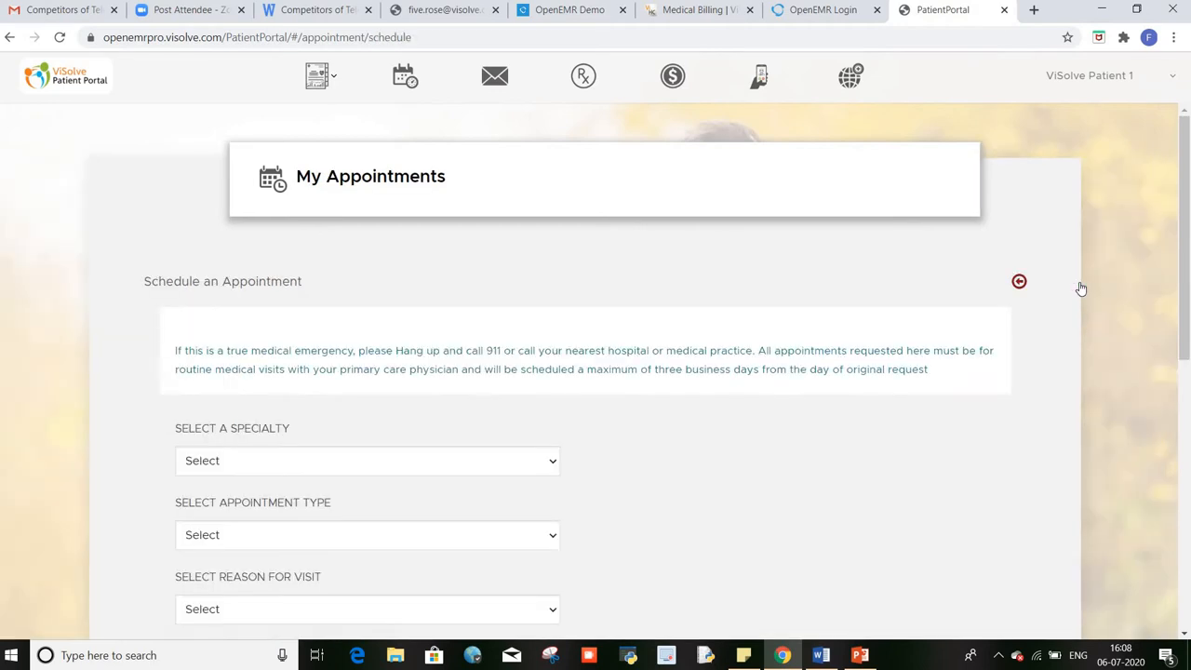
scroll(707, 446, down, 1)
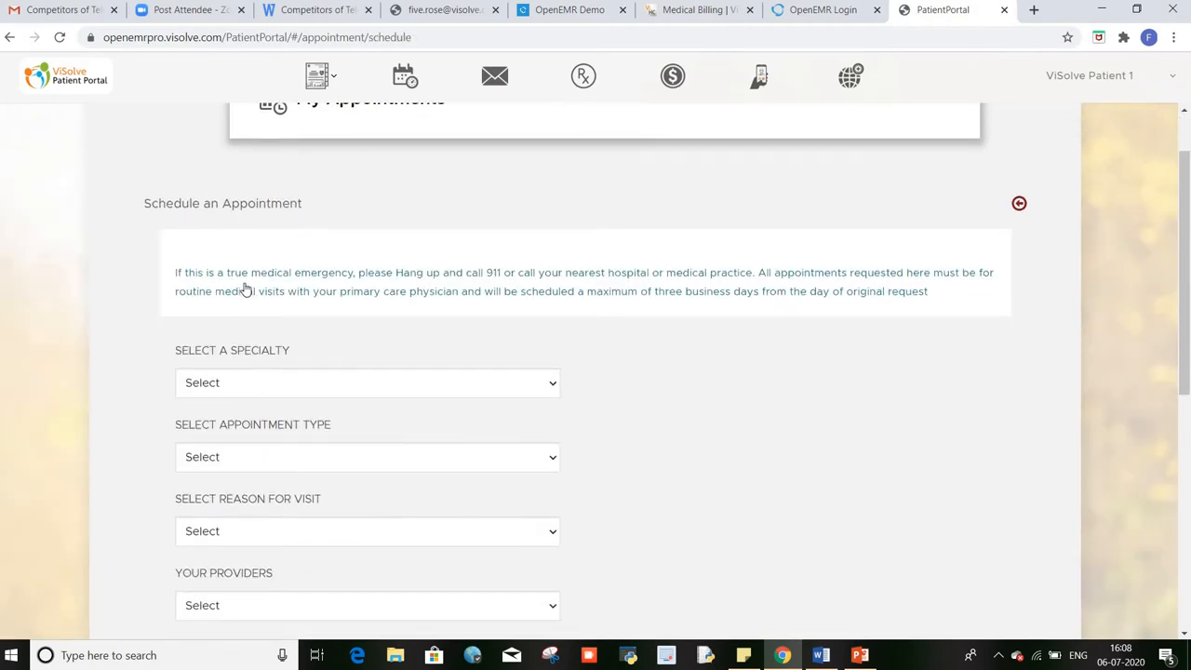
scroll(734, 497, down, 3)
scroll(734, 497, down, 3)
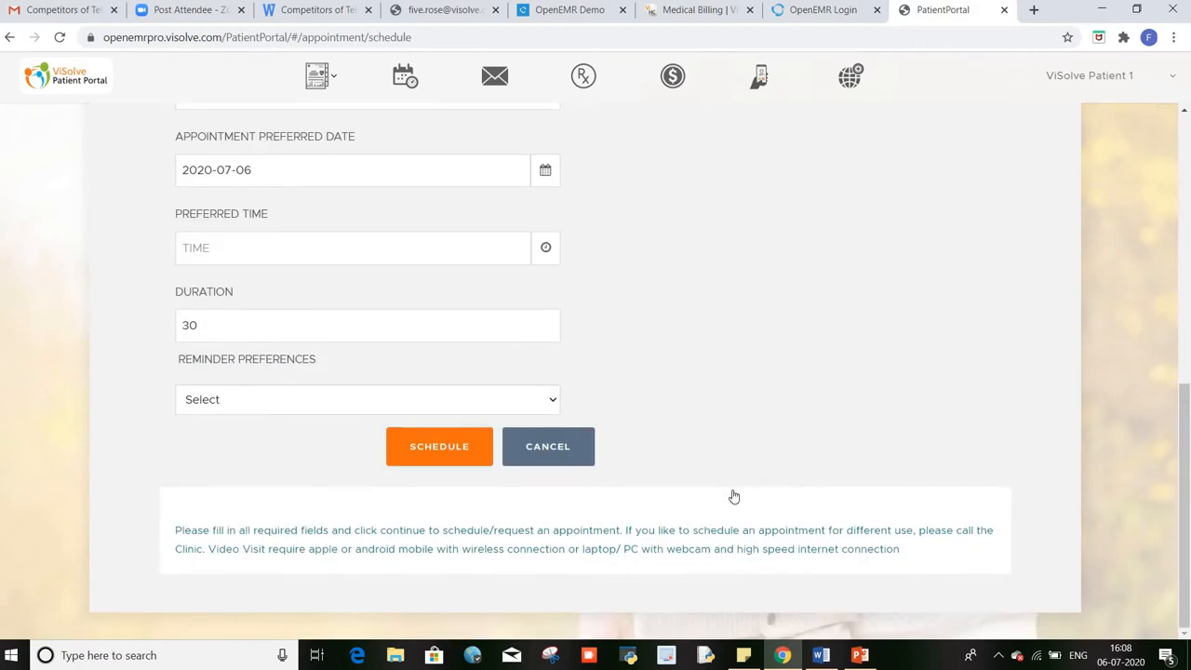
scroll(734, 496, up, 6)
scroll(727, 493, down, 2)
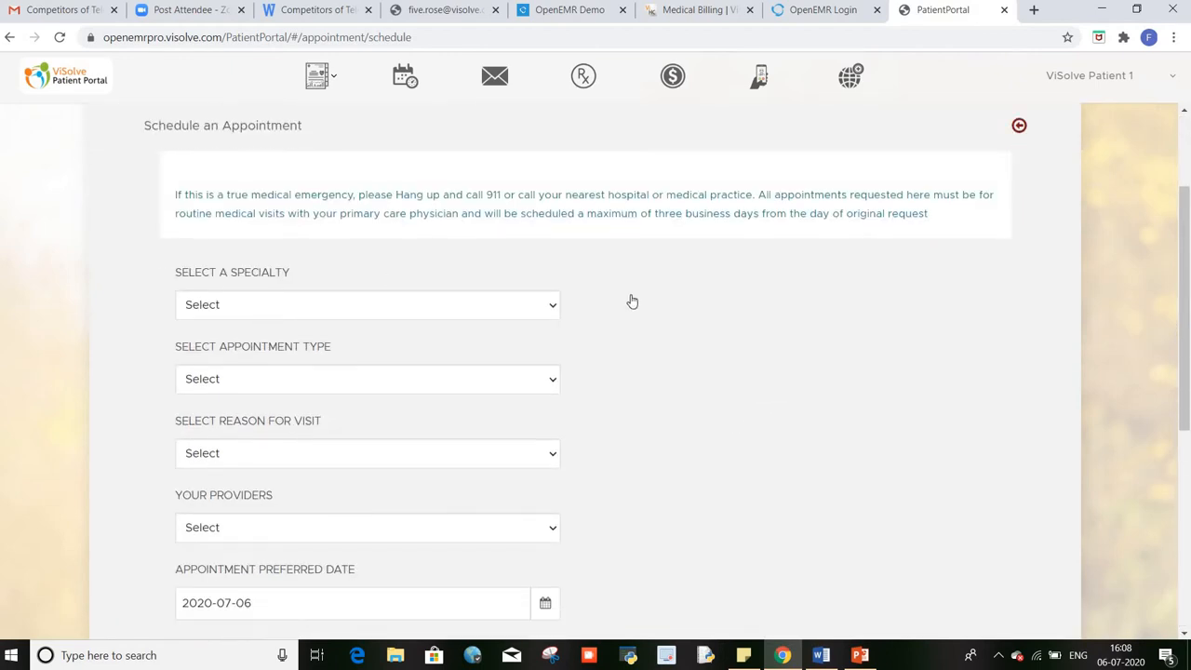
Step: Set specialty VISOLVE TEST FACILITY, type Video Consult, and reason New Medical Problem Visit
click(553, 307)
click(553, 308)
click(553, 308)
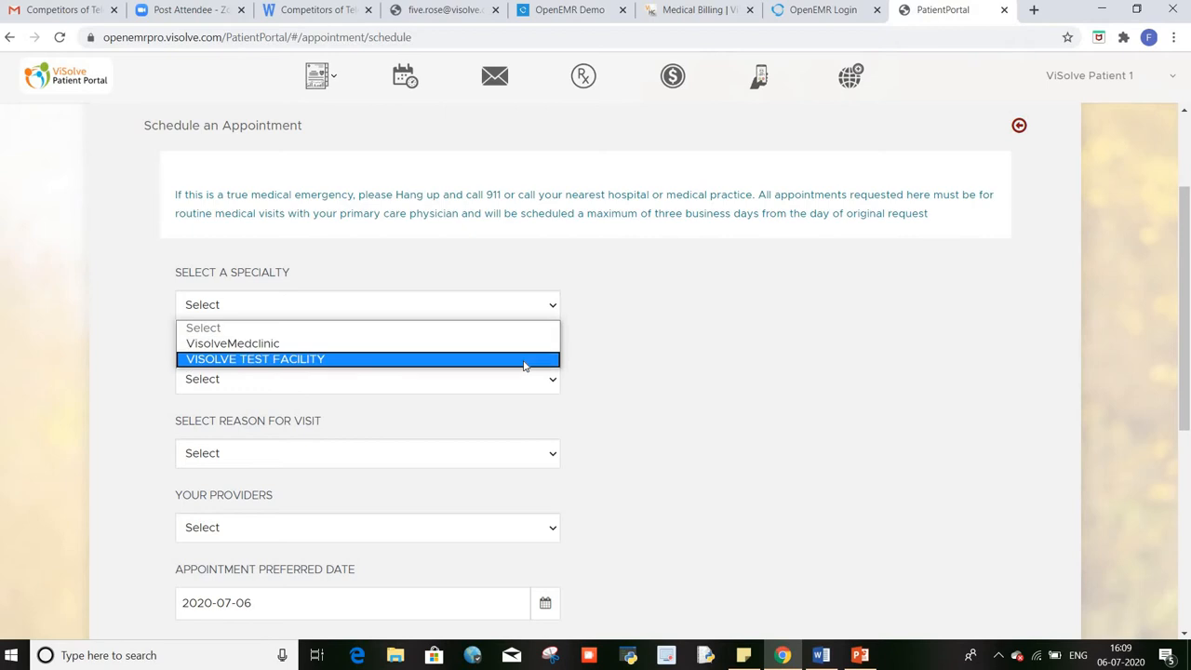
click(524, 364)
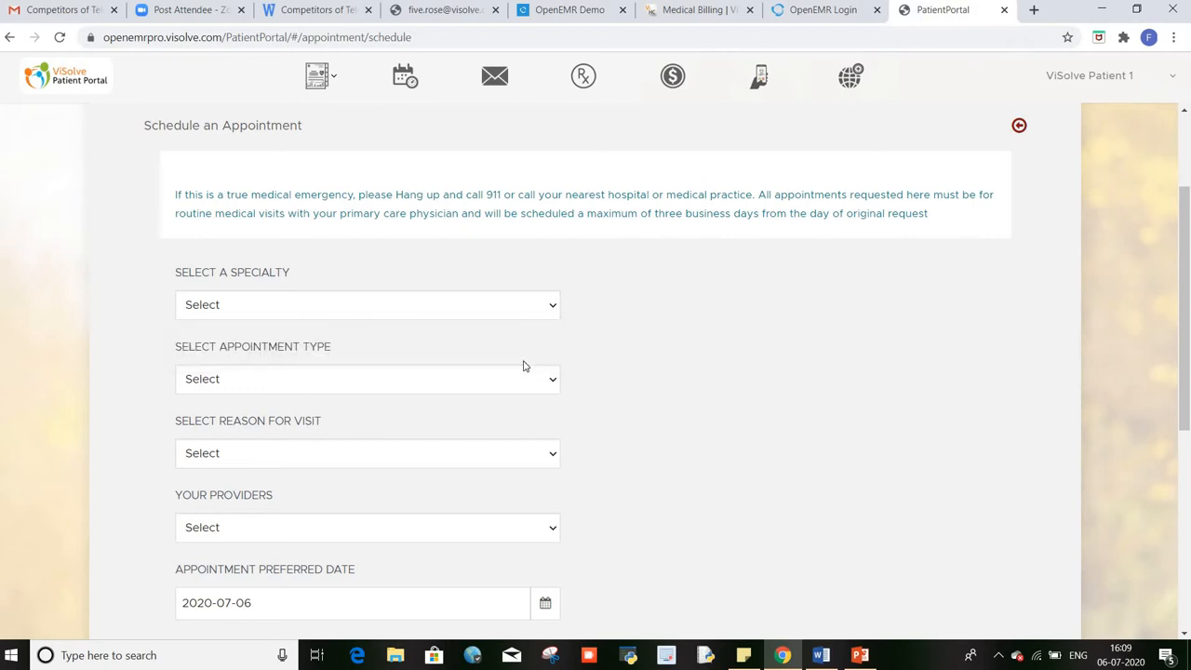
scroll(637, 382, down, 2)
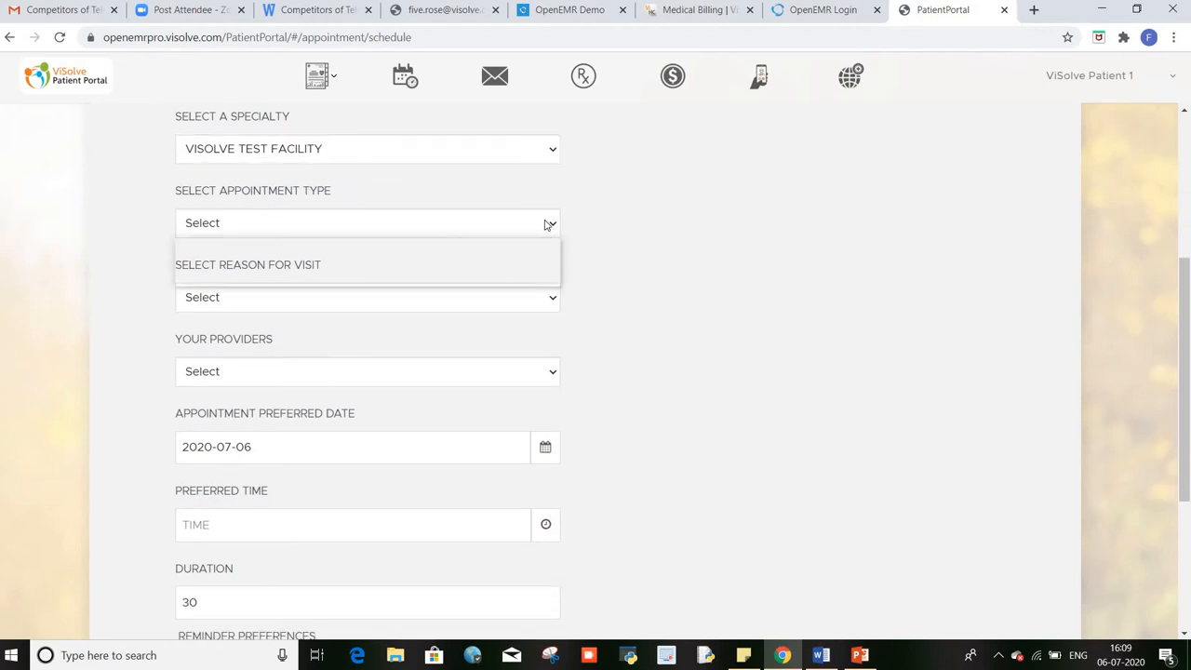
click(549, 224)
click(533, 276)
click(555, 311)
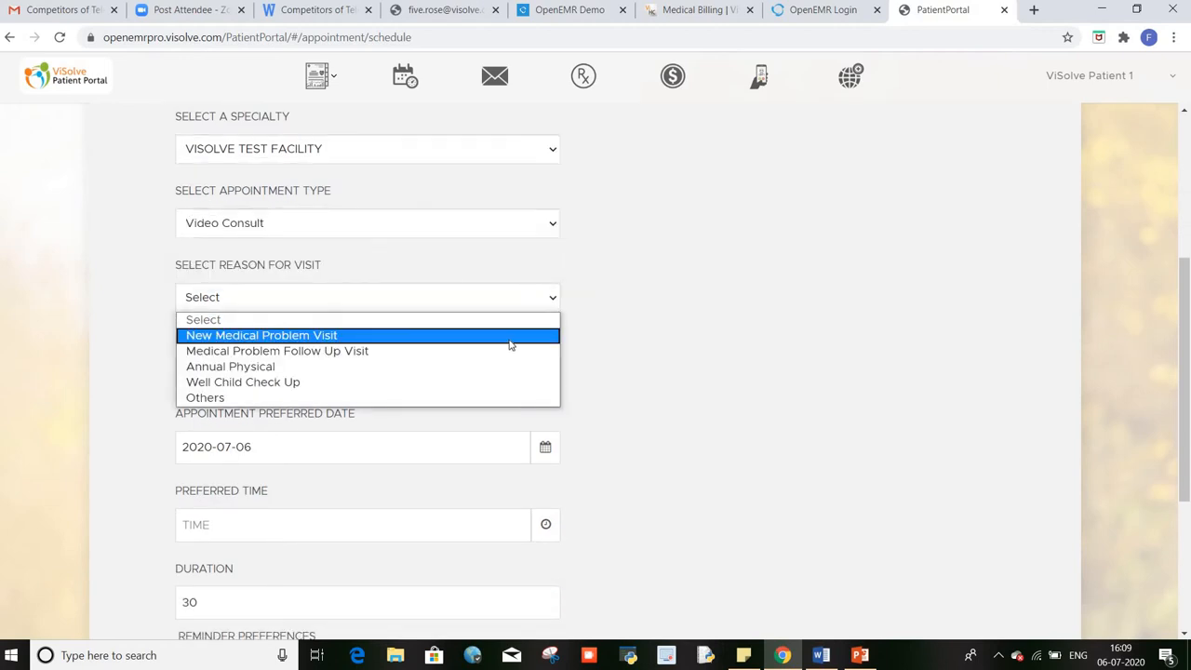
click(509, 341)
Step: Choose the physician as provider and July 7, 2020 as the preferred date
scroll(640, 364, down, 2)
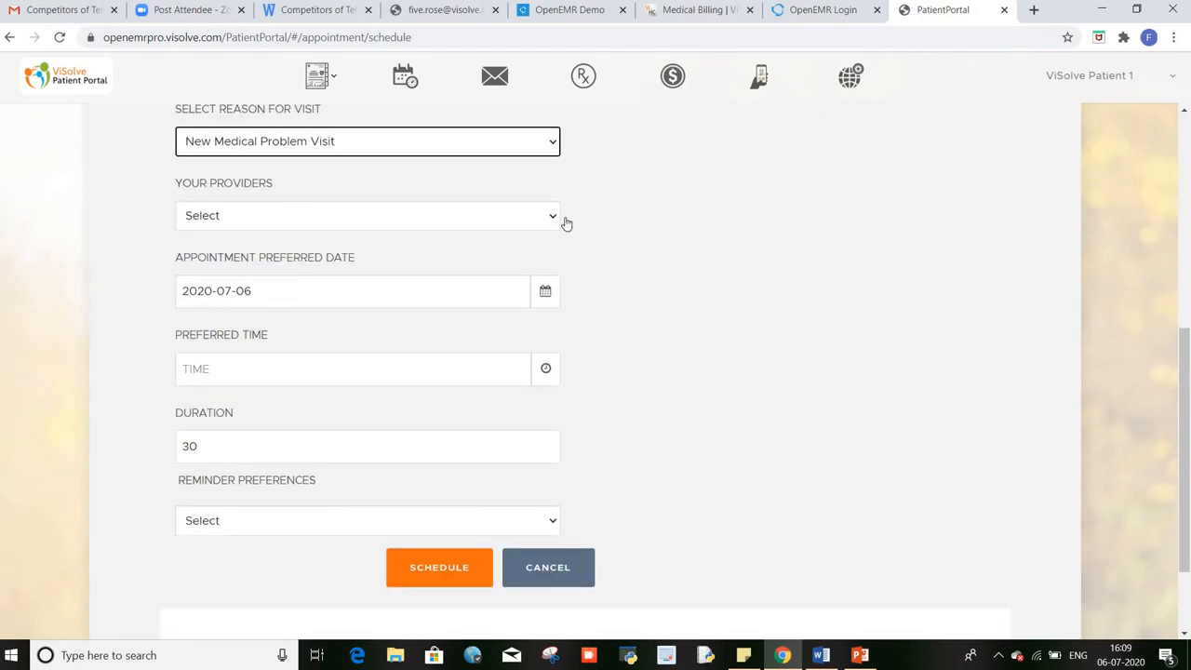
click(555, 227)
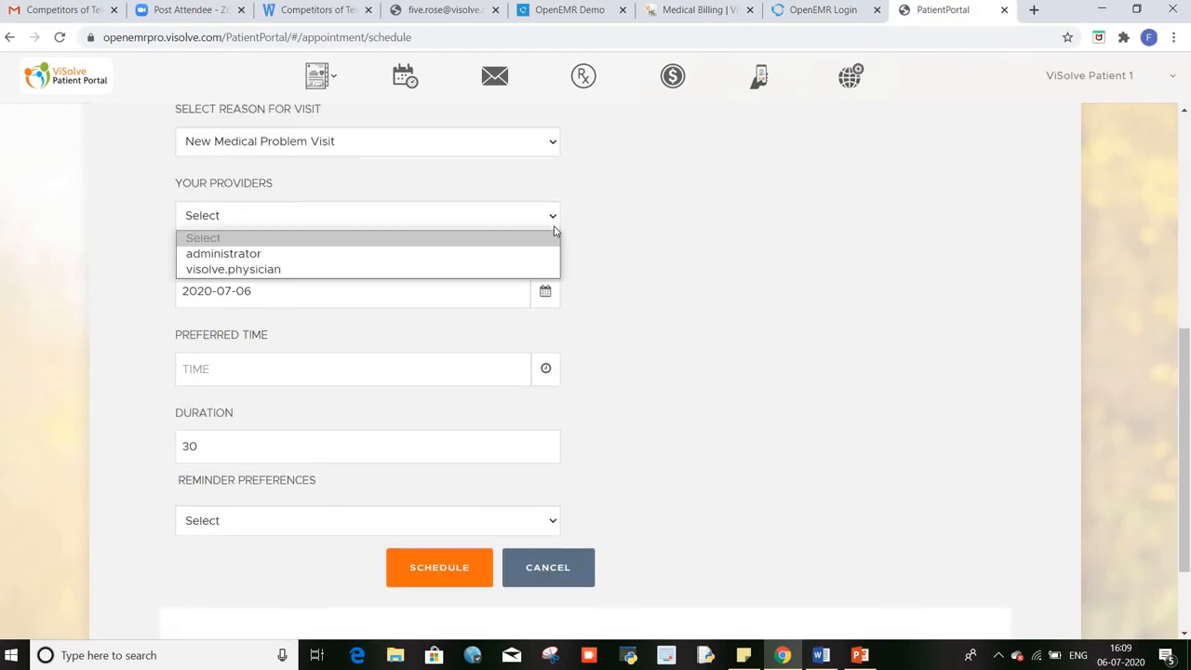
click(528, 270)
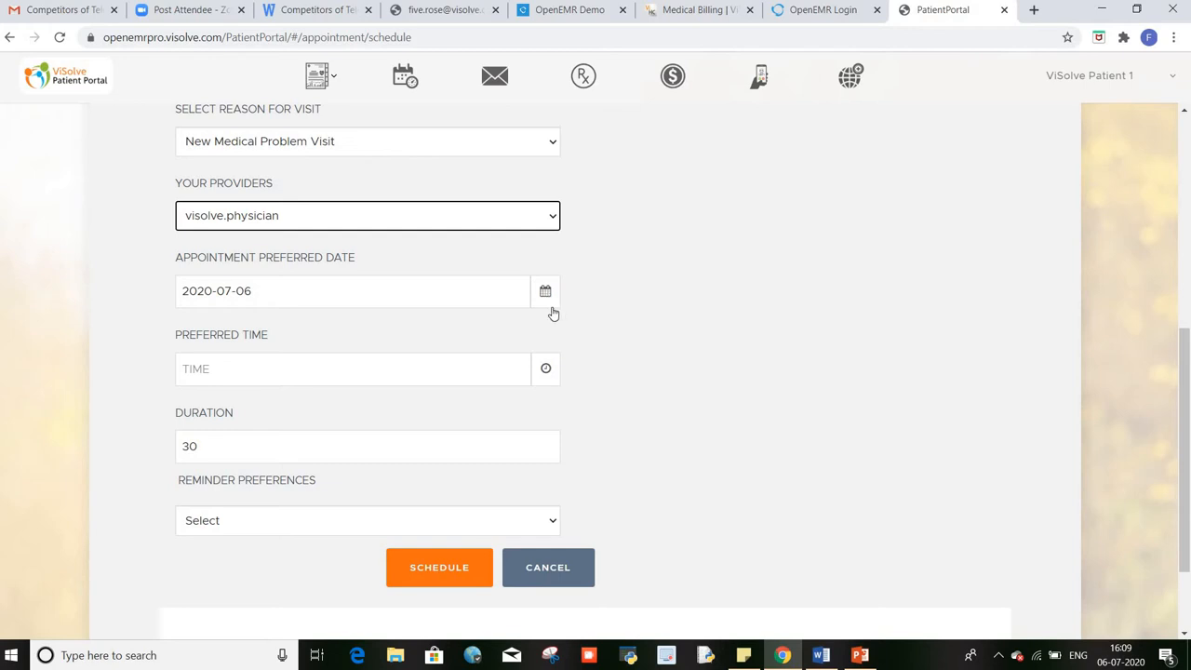
click(546, 294)
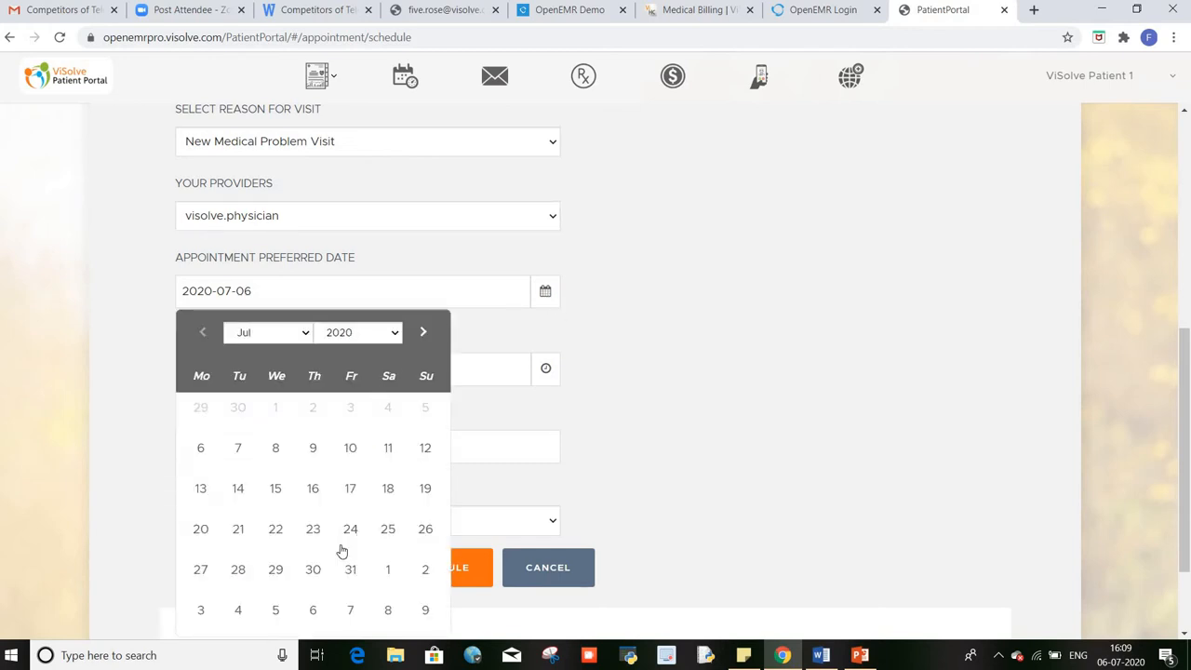
scroll(336, 536, down, 2)
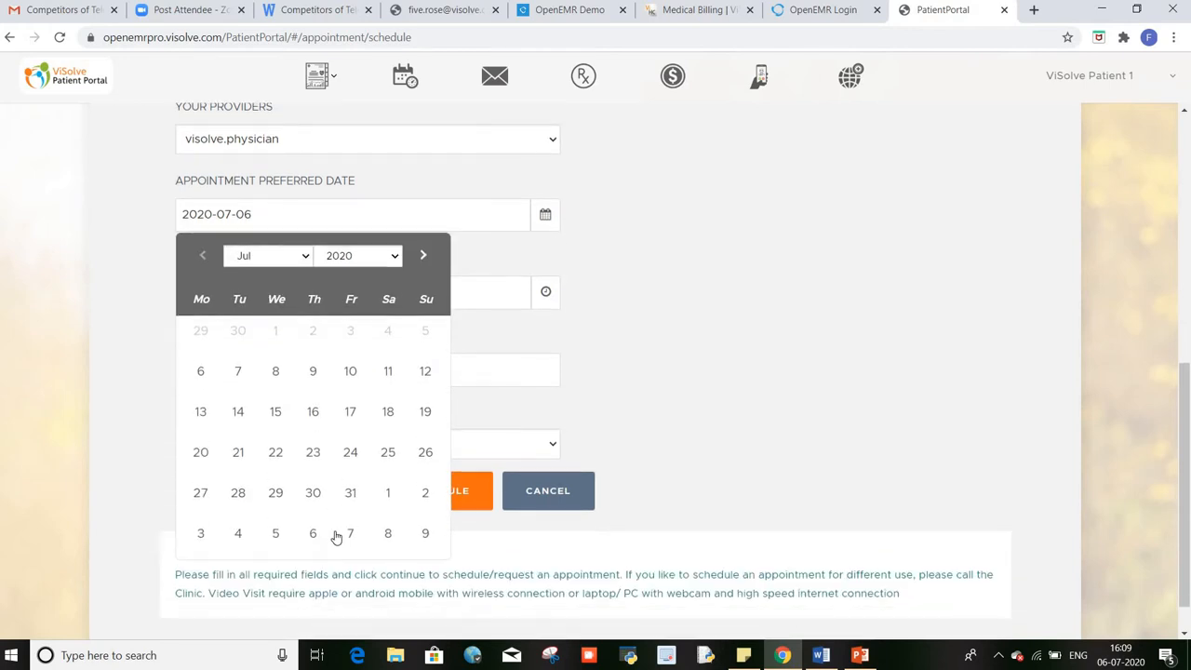
click(237, 370)
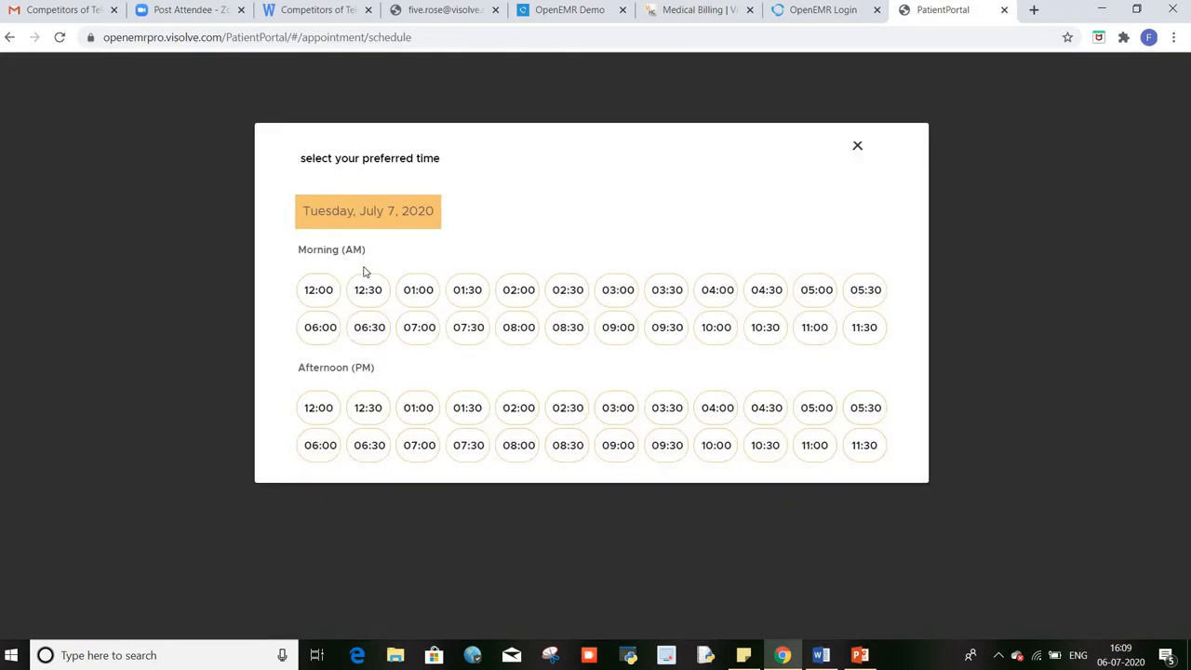
Step: Set the preferred time to 12:00 PM and reminders to Both Email and SMS
click(322, 417)
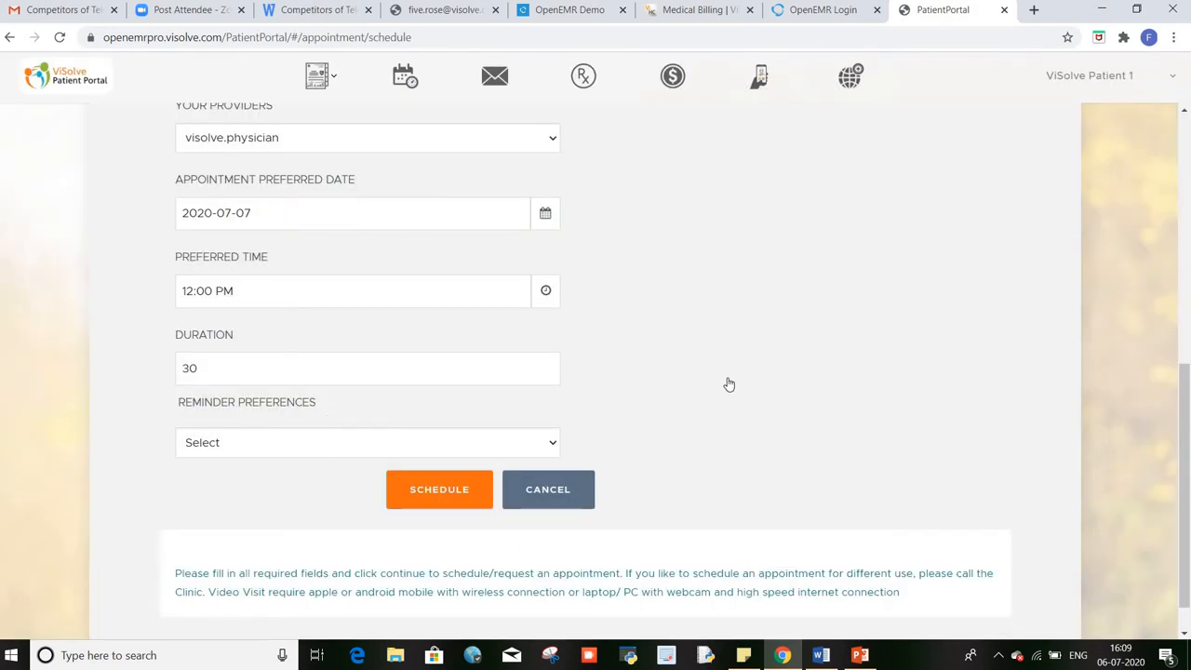
scroll(595, 365, down, 1)
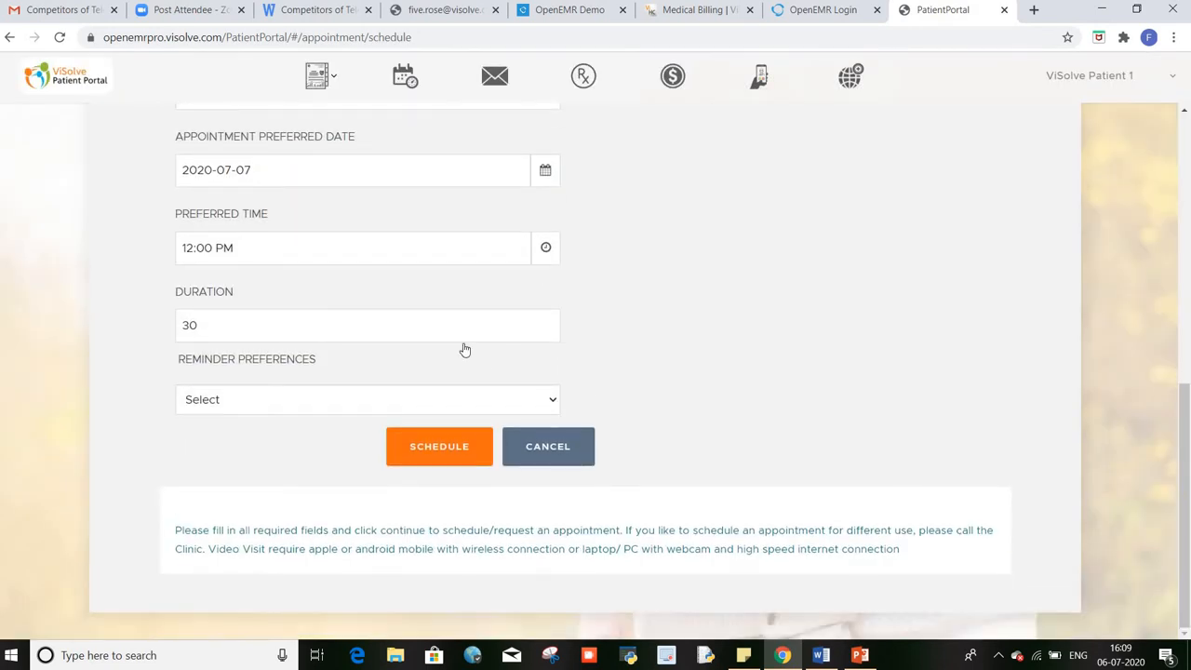
click(547, 410)
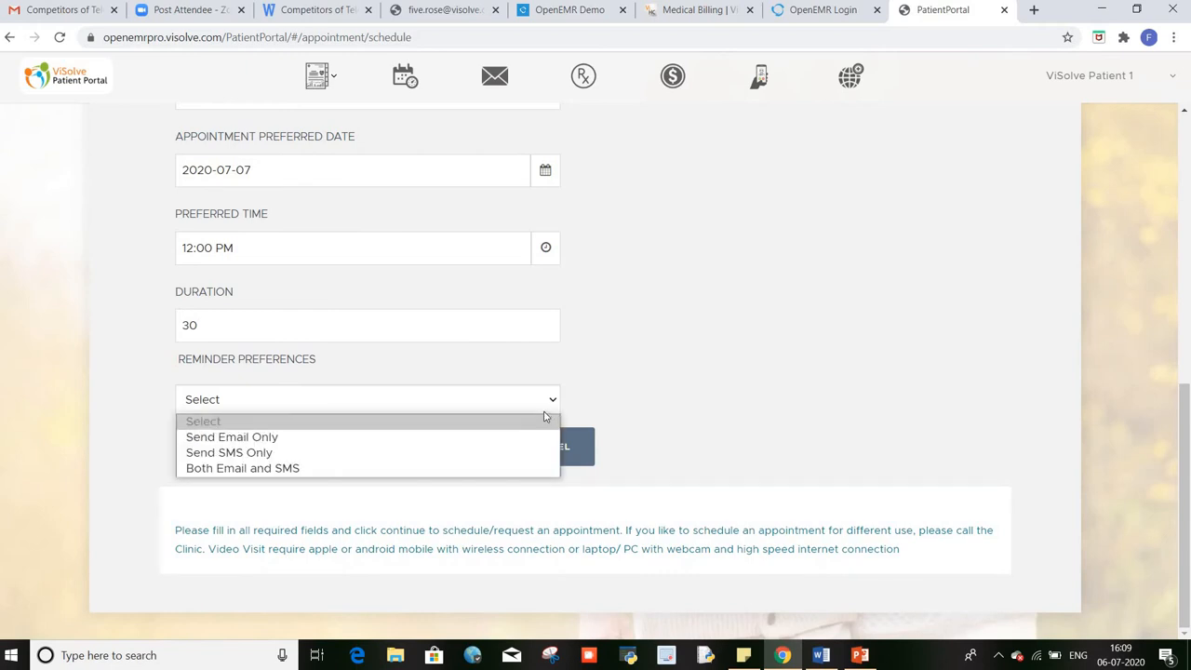
click(519, 470)
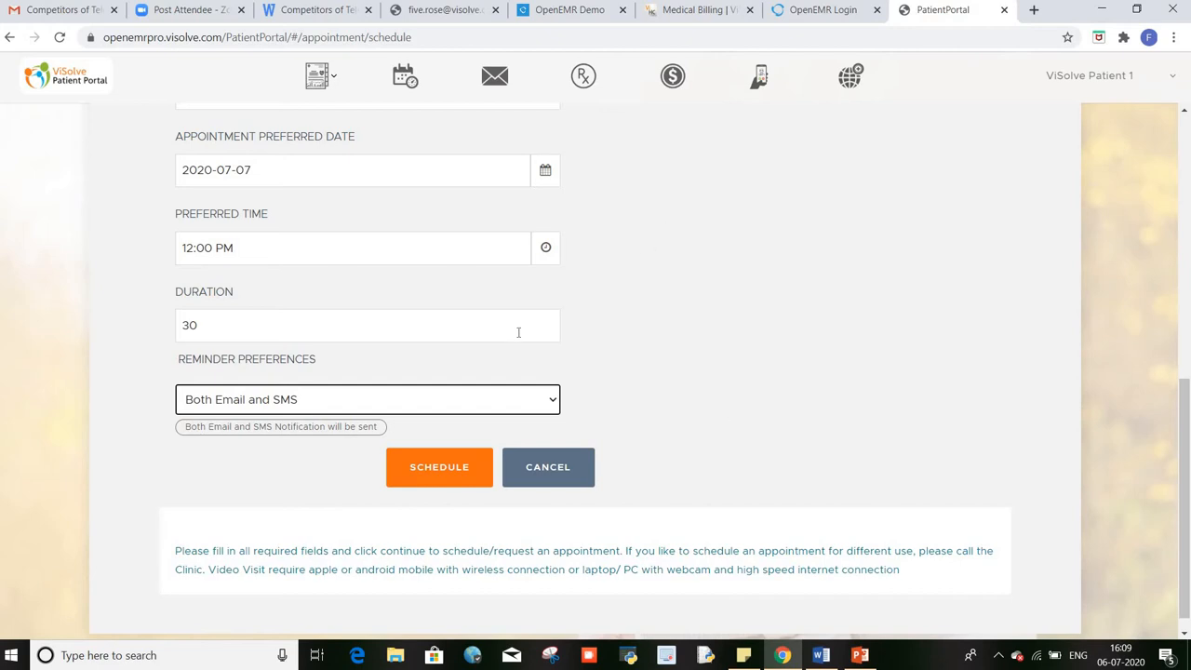
Step: Schedule the July 7, 12:00 PM Visolve Physician appointment and confirm it under UpComing Appointments
click(435, 472)
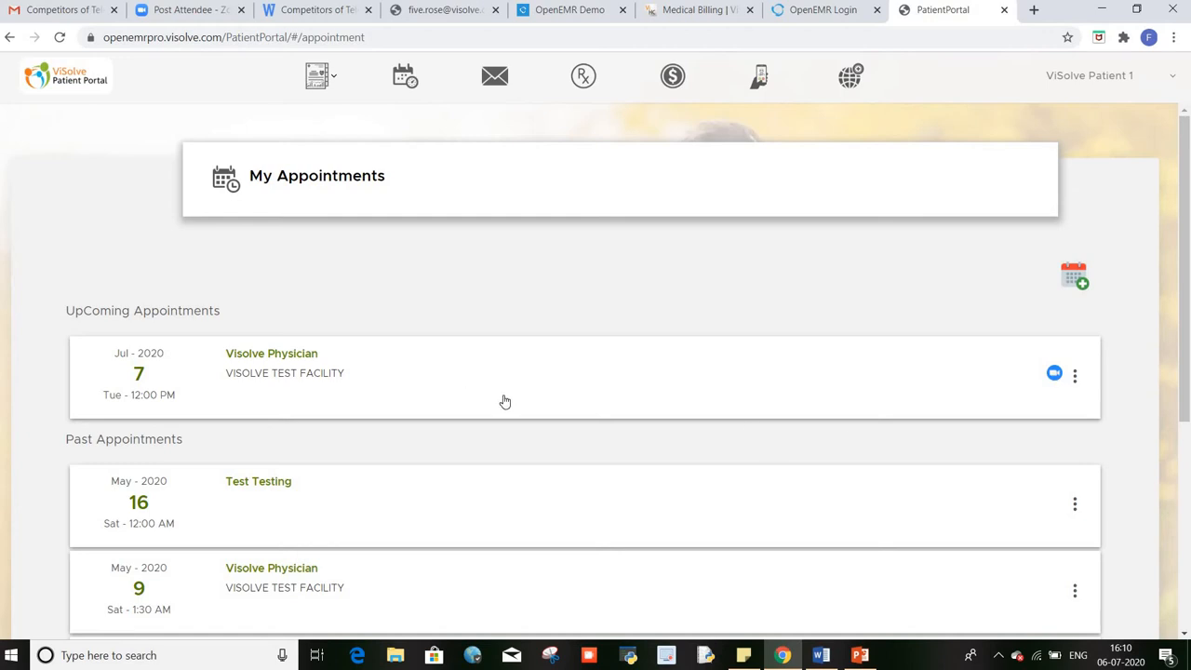
scroll(521, 428, down, 1)
scroll(534, 455, up, 1)
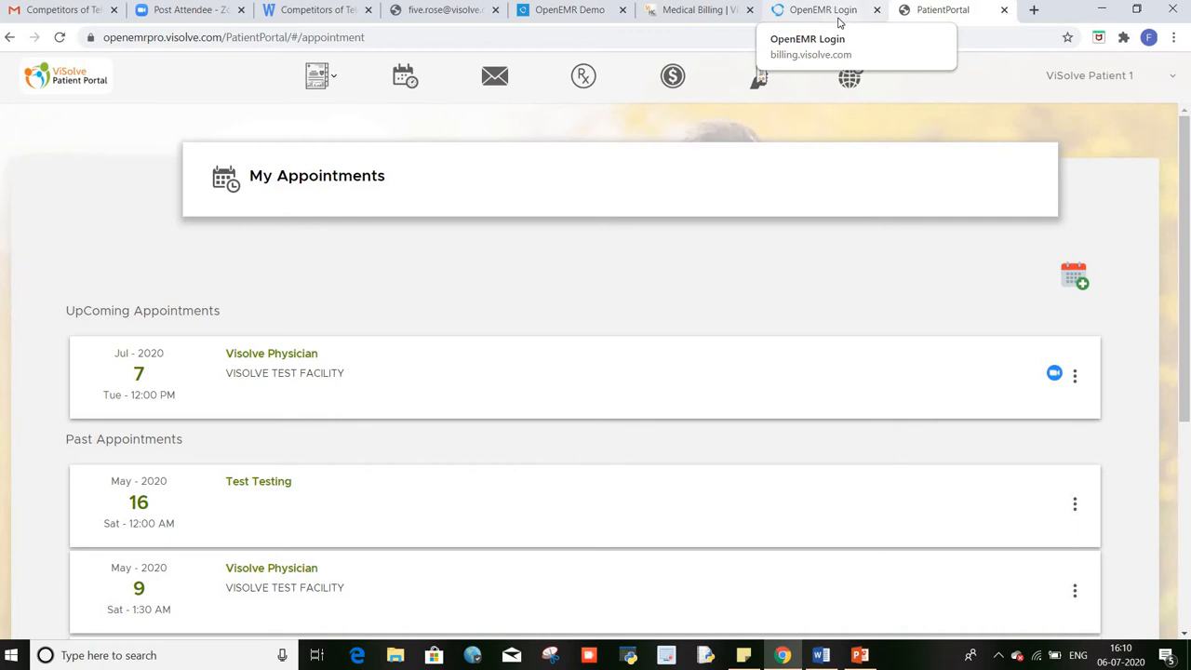
click(840, 19)
Step: Log in to OpenEMR with the autofilled physician username and the account password
click(511, 316)
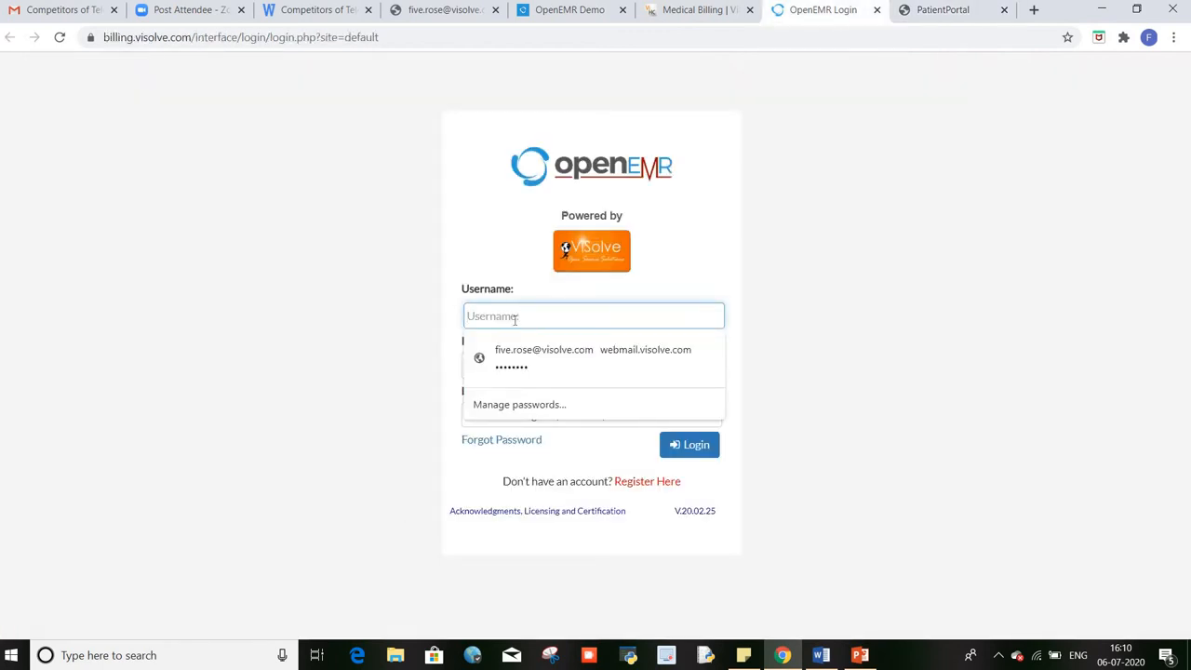
text(vis)
key(Down)
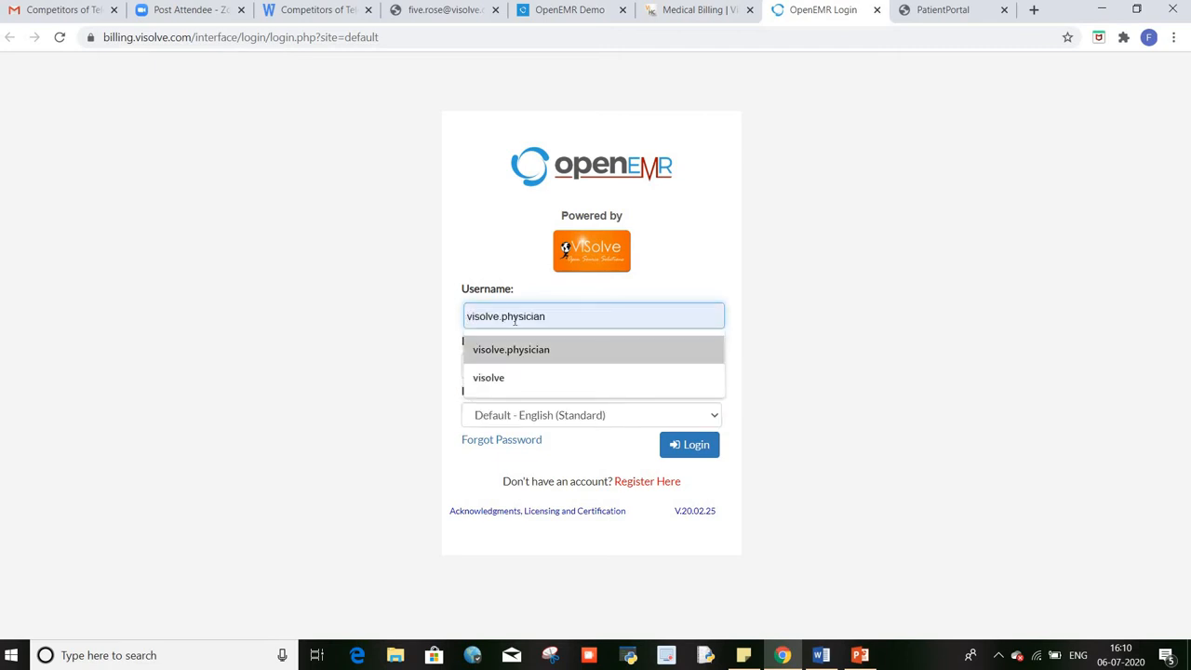
key(Return)
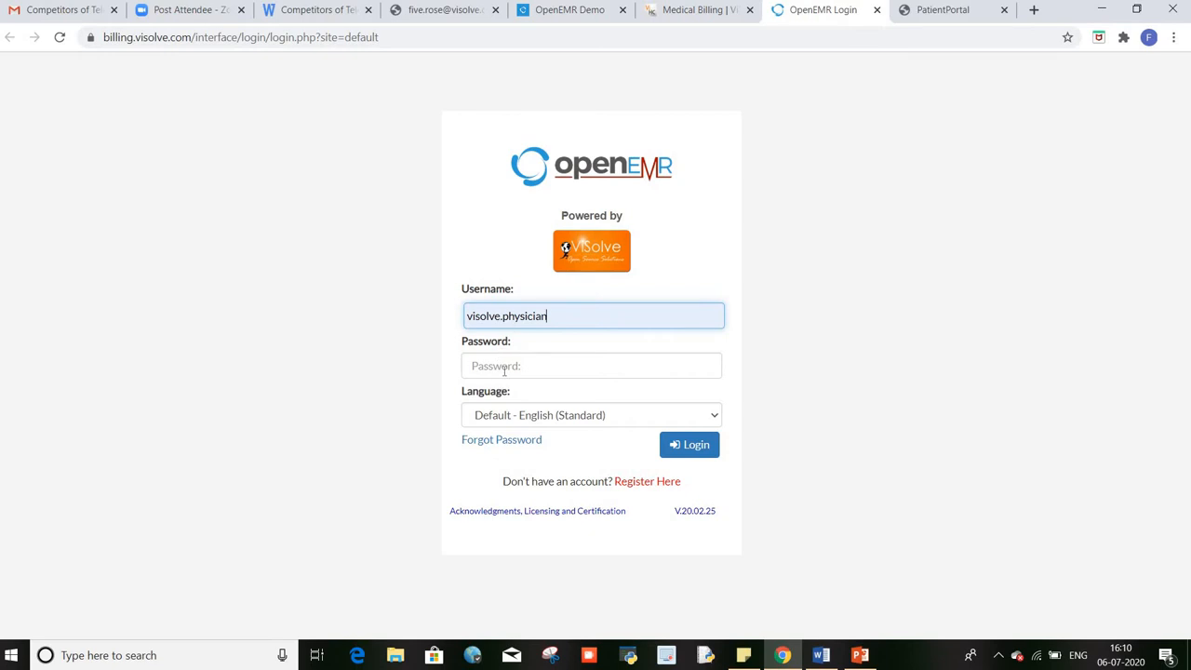
click(504, 368)
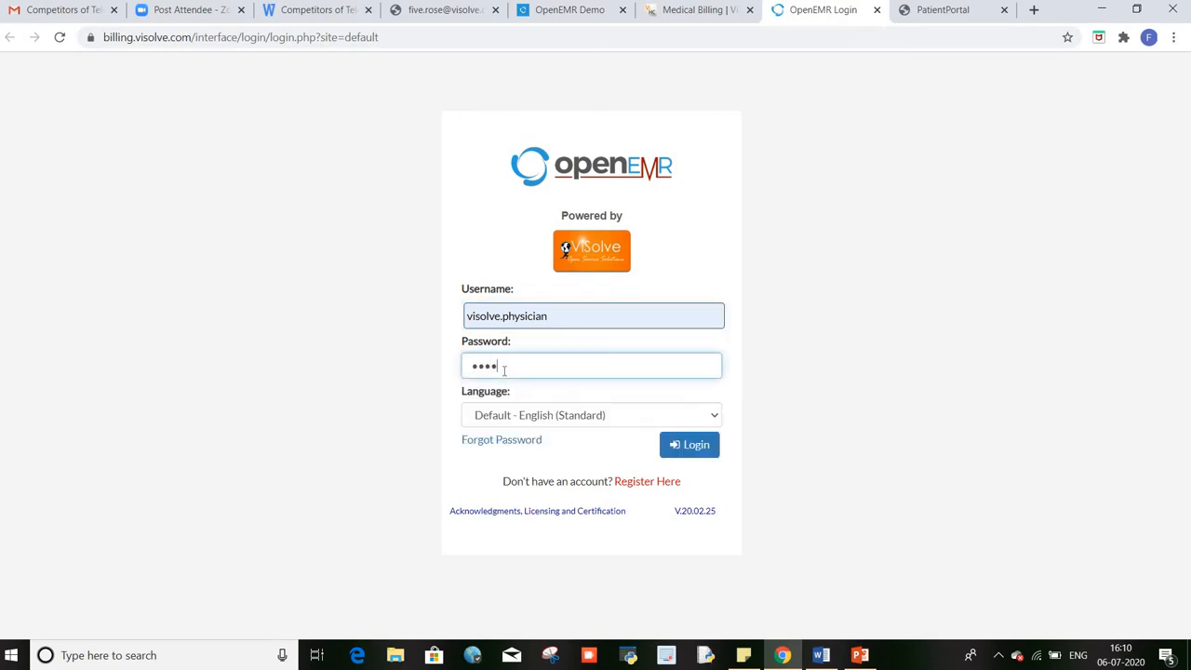
click(700, 446)
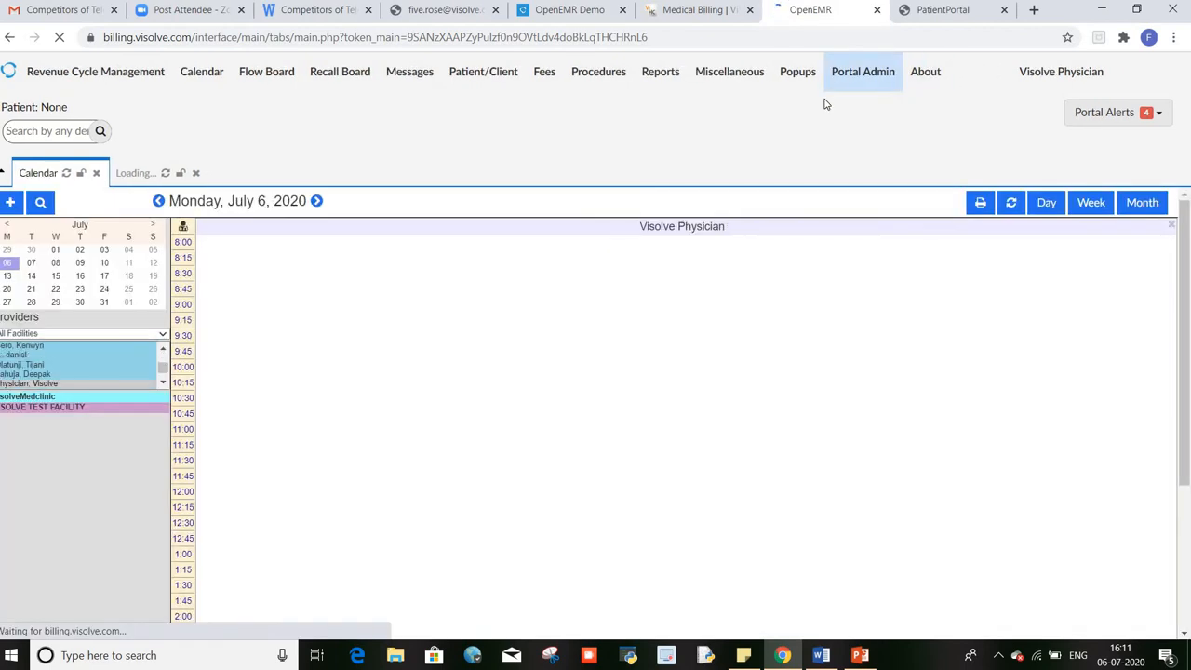
click(863, 78)
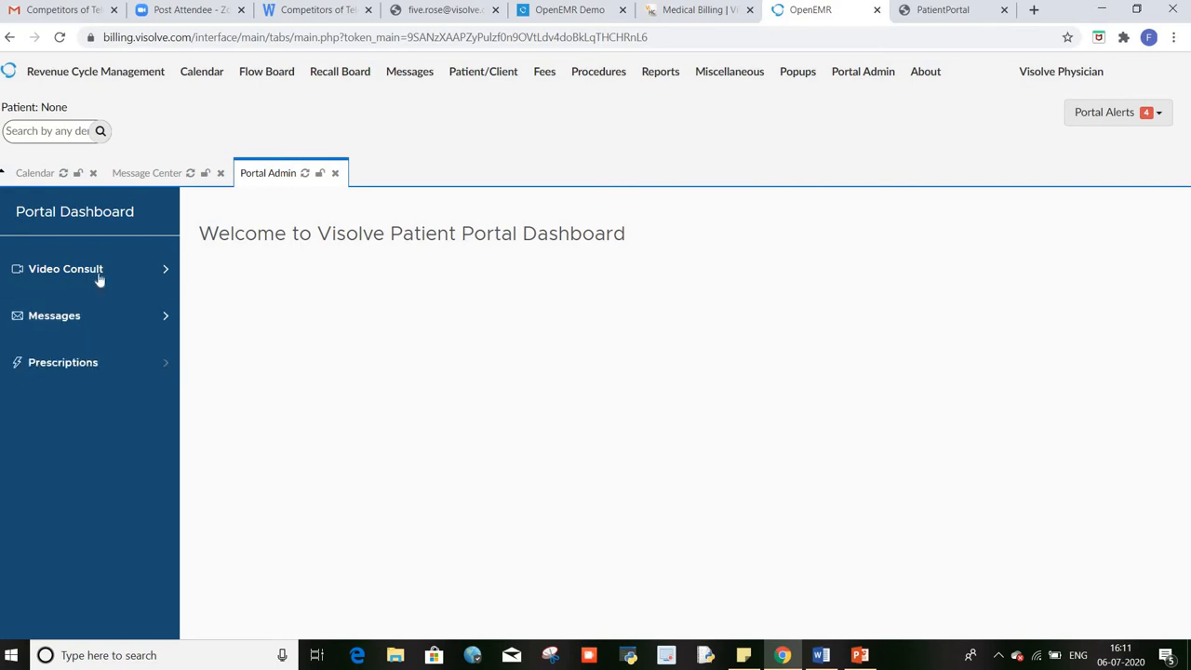
click(135, 272)
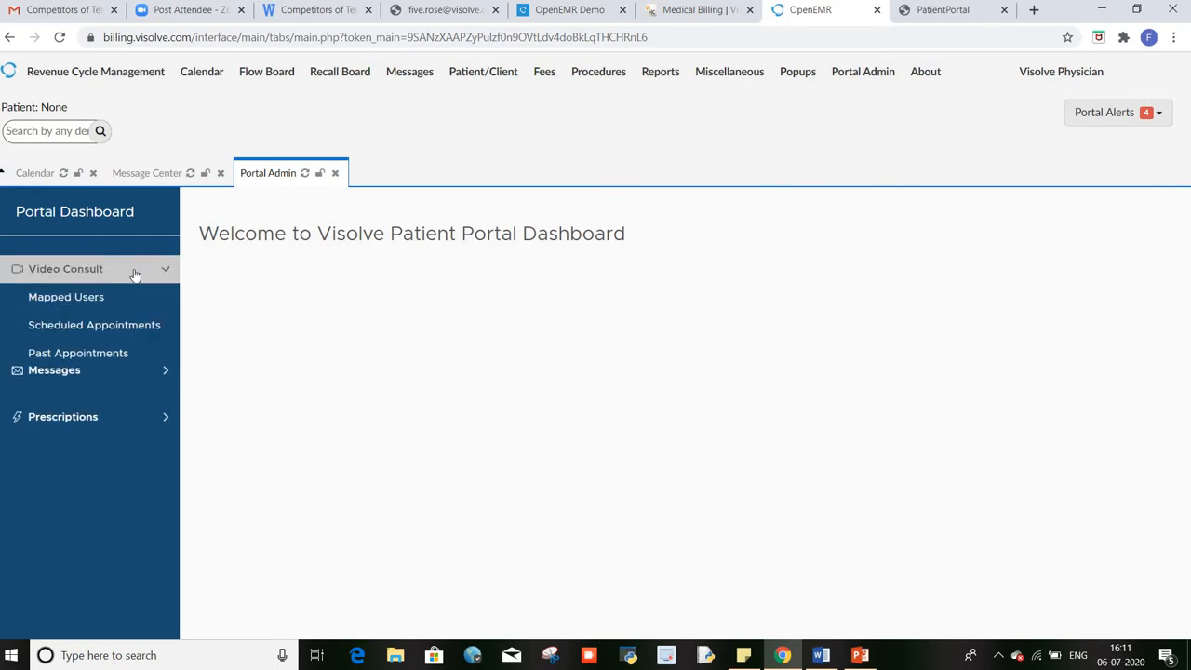
click(127, 327)
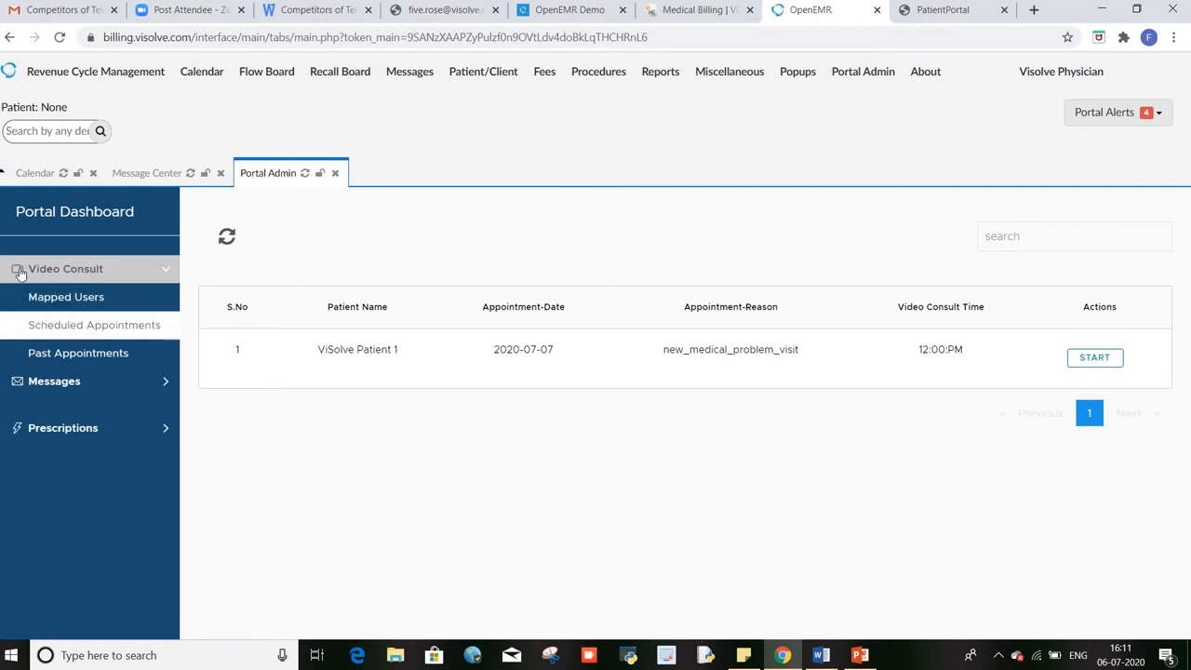
click(1105, 361)
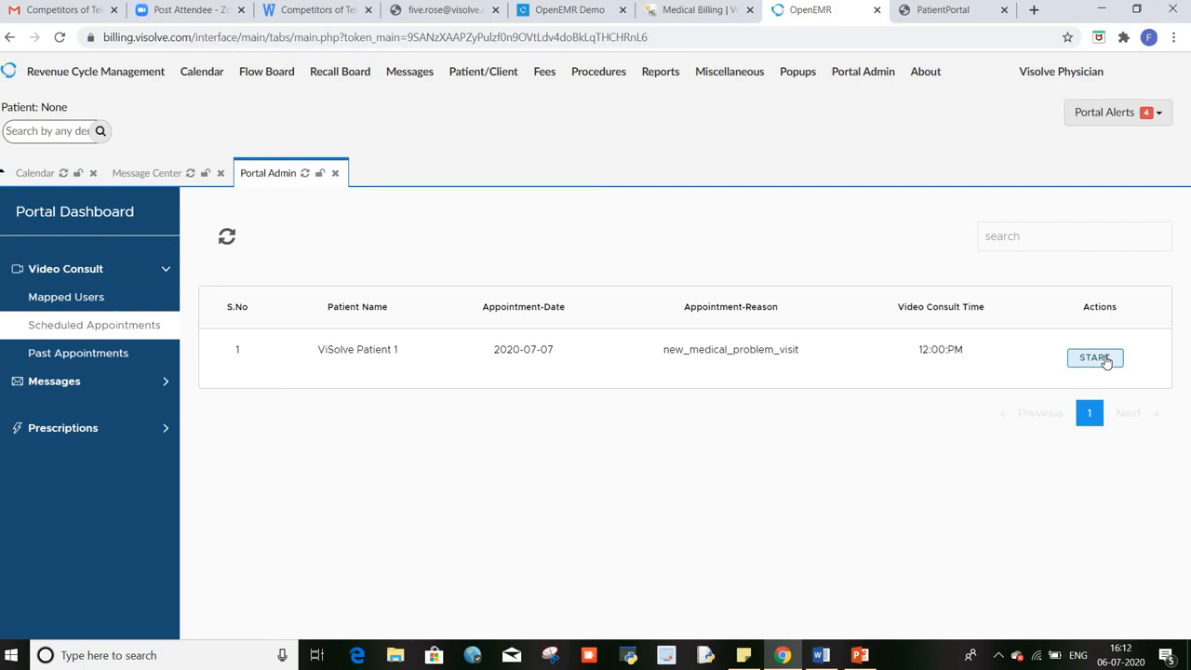
Step: In the patient portal, view the confirmed upcoming video visit, then open the message inbox
click(919, 11)
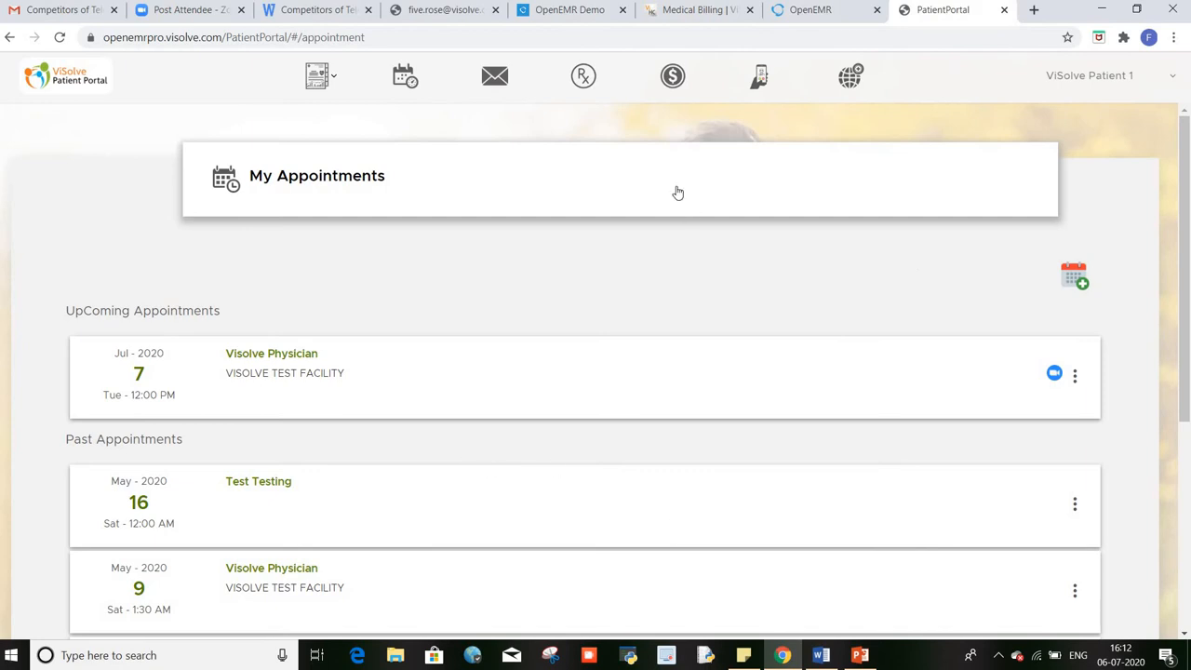
click(760, 78)
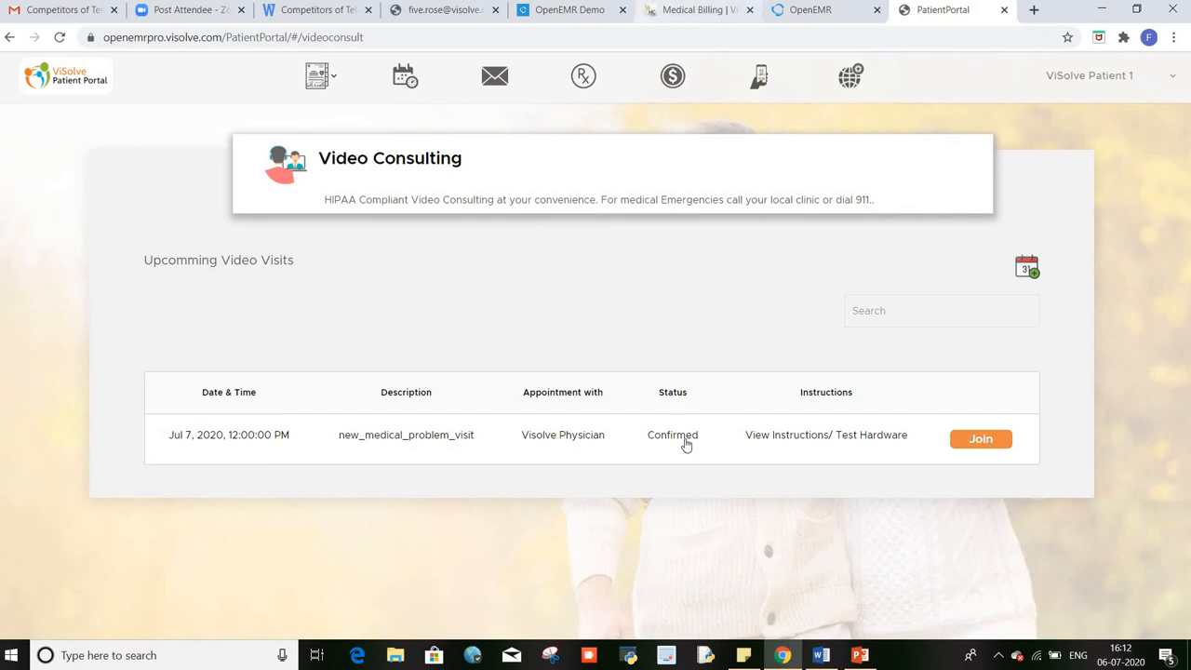
click(495, 80)
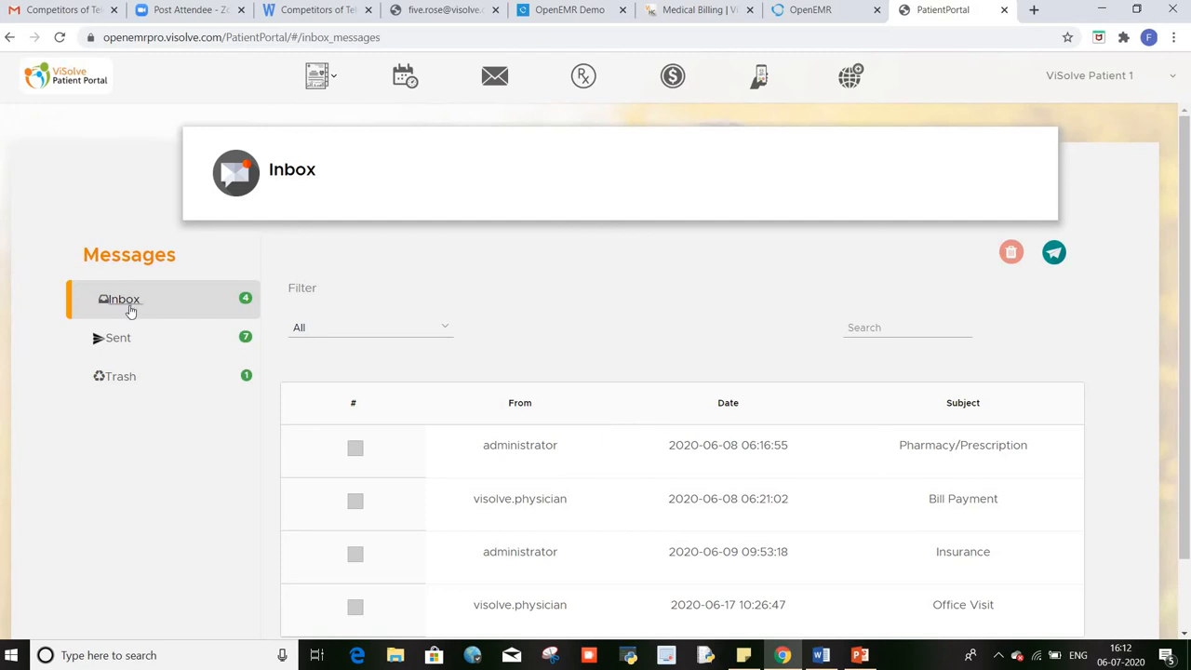
Step: Skim the four inbox messages dated June 8–17, 2020, then go to Prescriptions
scroll(480, 454, down, 1)
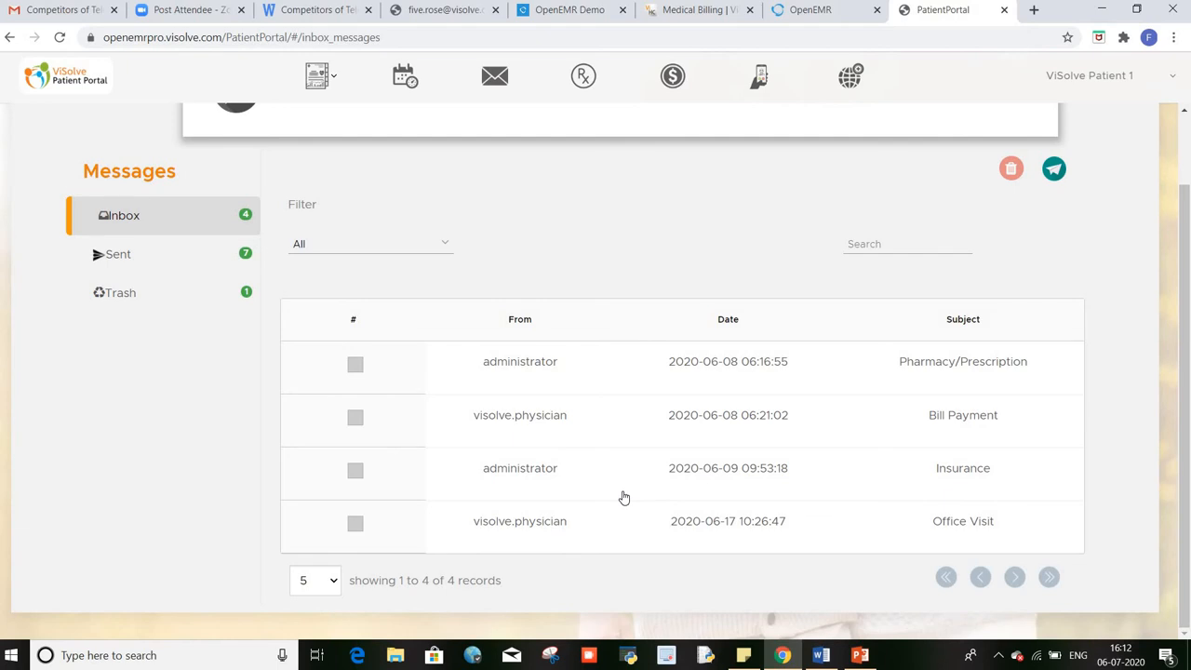
scroll(624, 498, up, 1)
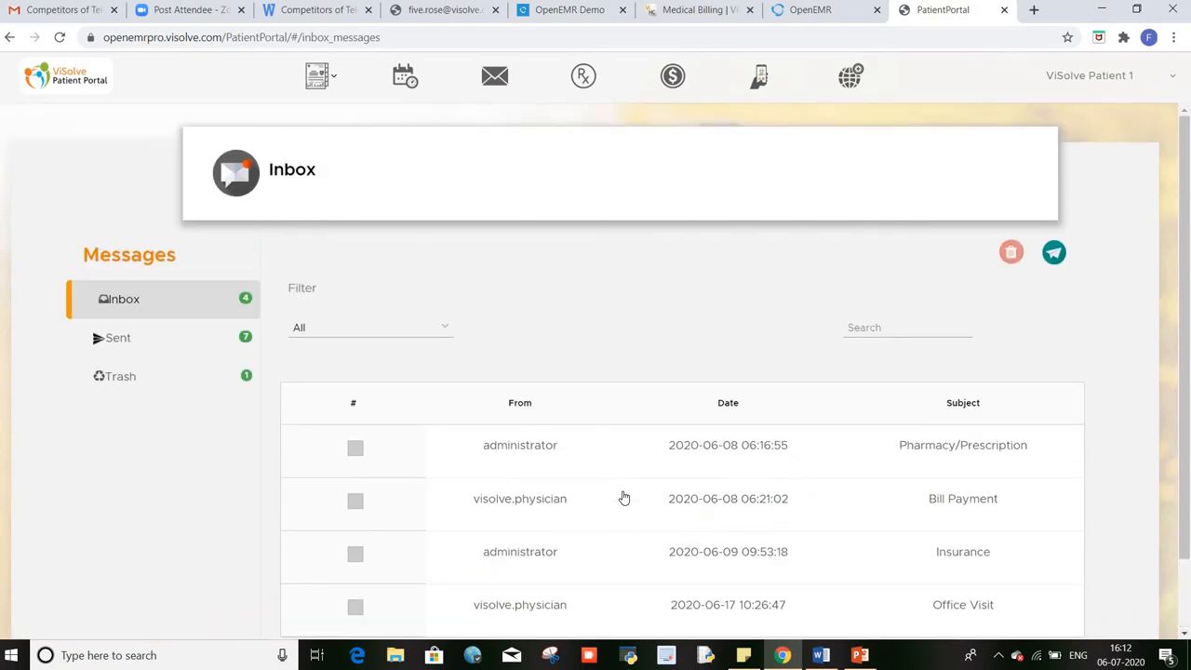
scroll(624, 498, down, 1)
scroll(624, 498, up, 1)
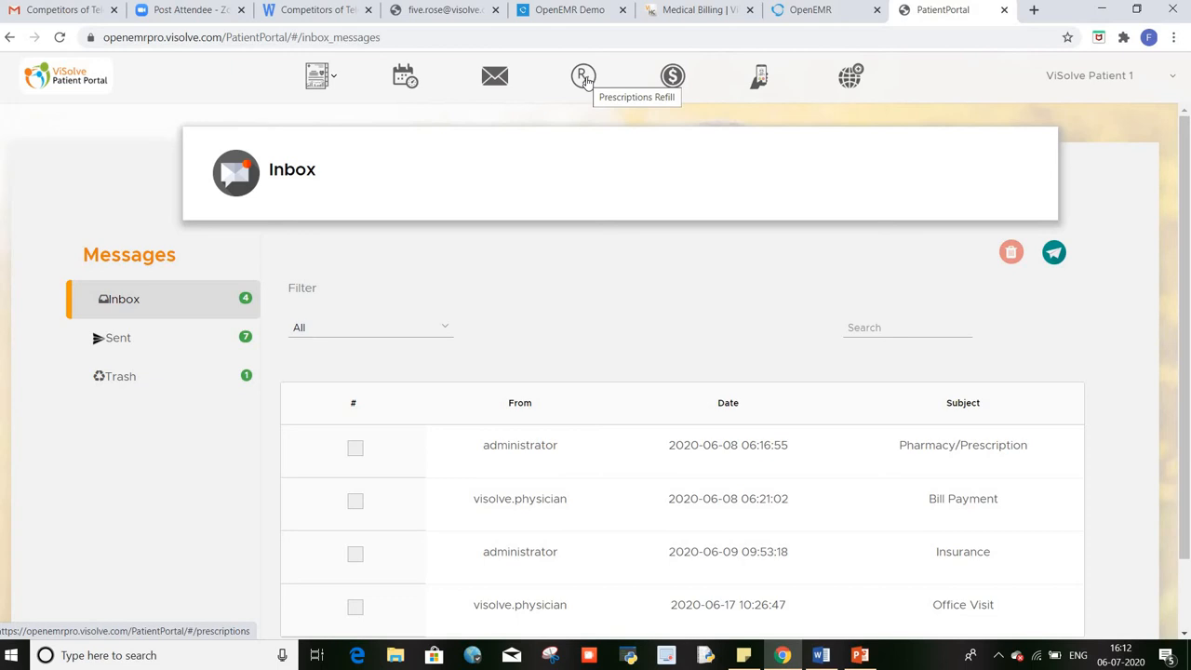
click(584, 78)
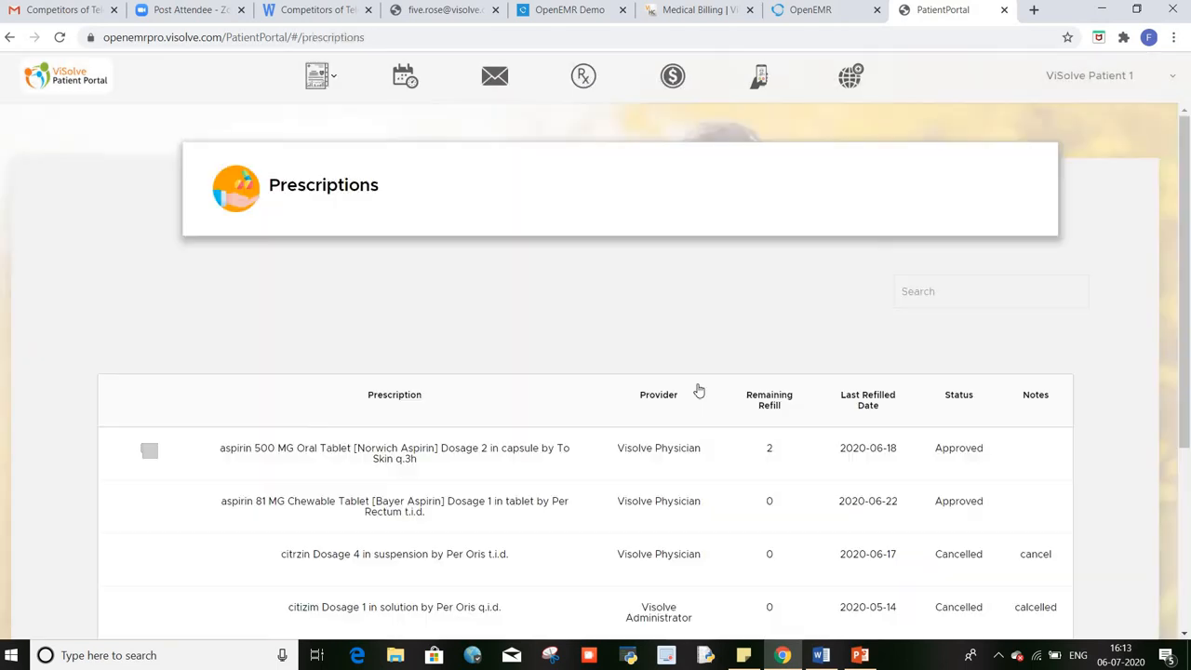
Step: Send refill requests for the two aspirin and the citrzin prescriptions to Visolve Pharamacy
scroll(698, 391, down, 3)
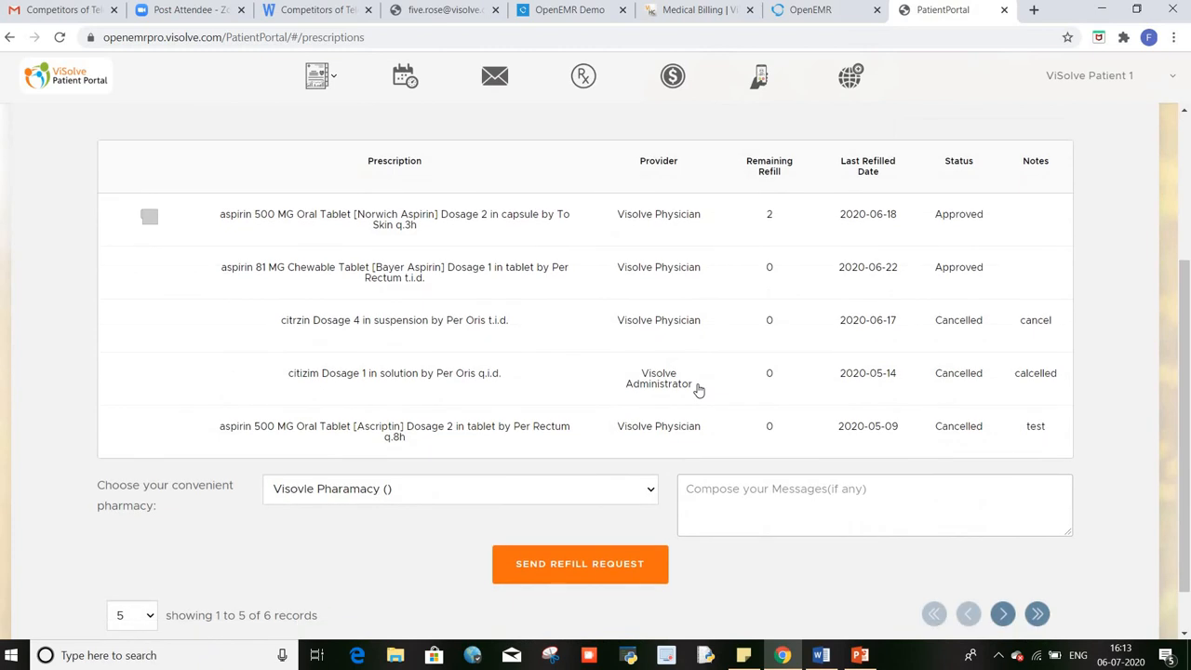
scroll(698, 391, up, 3)
scroll(699, 391, down, 2)
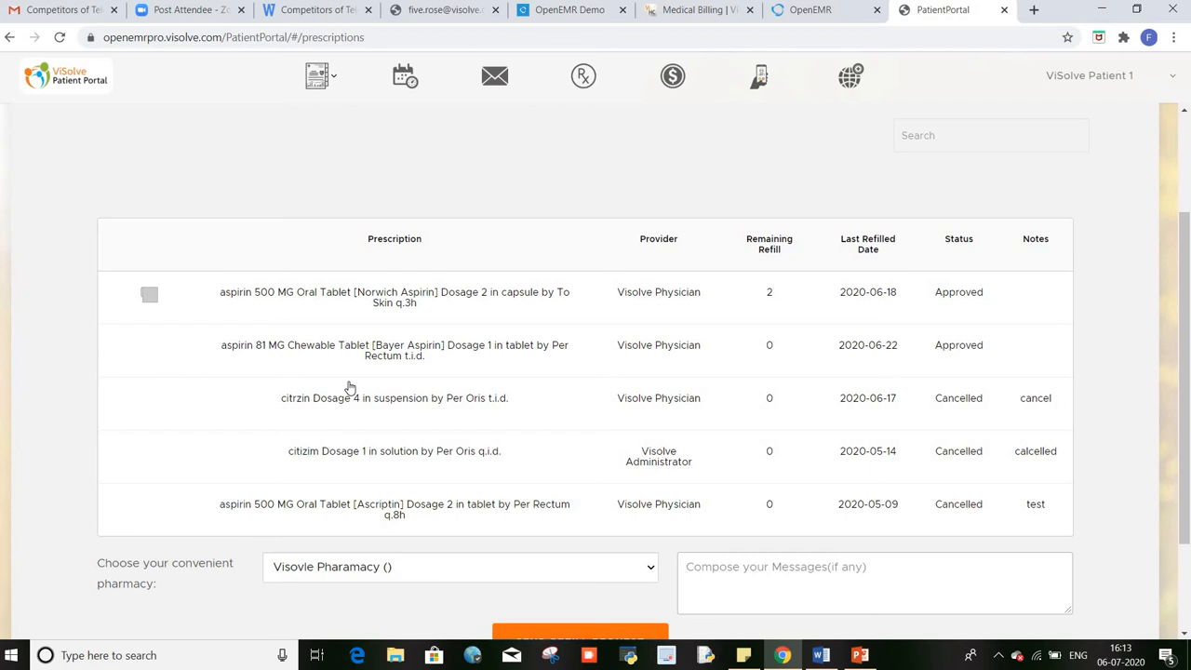
scroll(350, 386, down, 3)
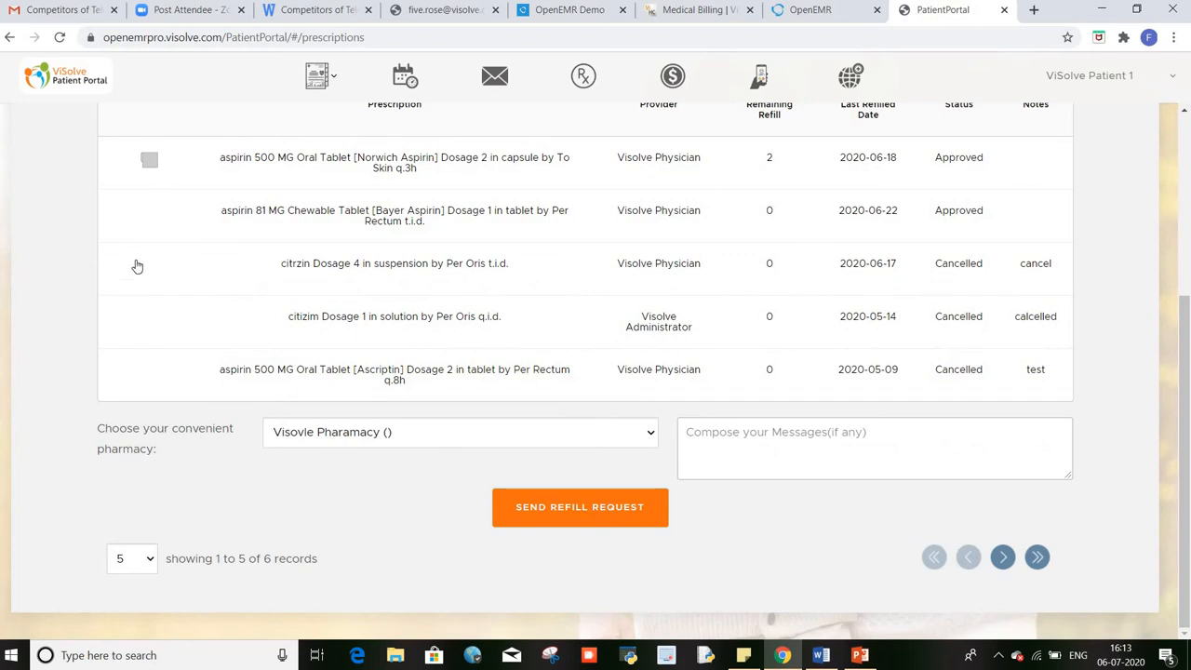
click(147, 161)
click(587, 517)
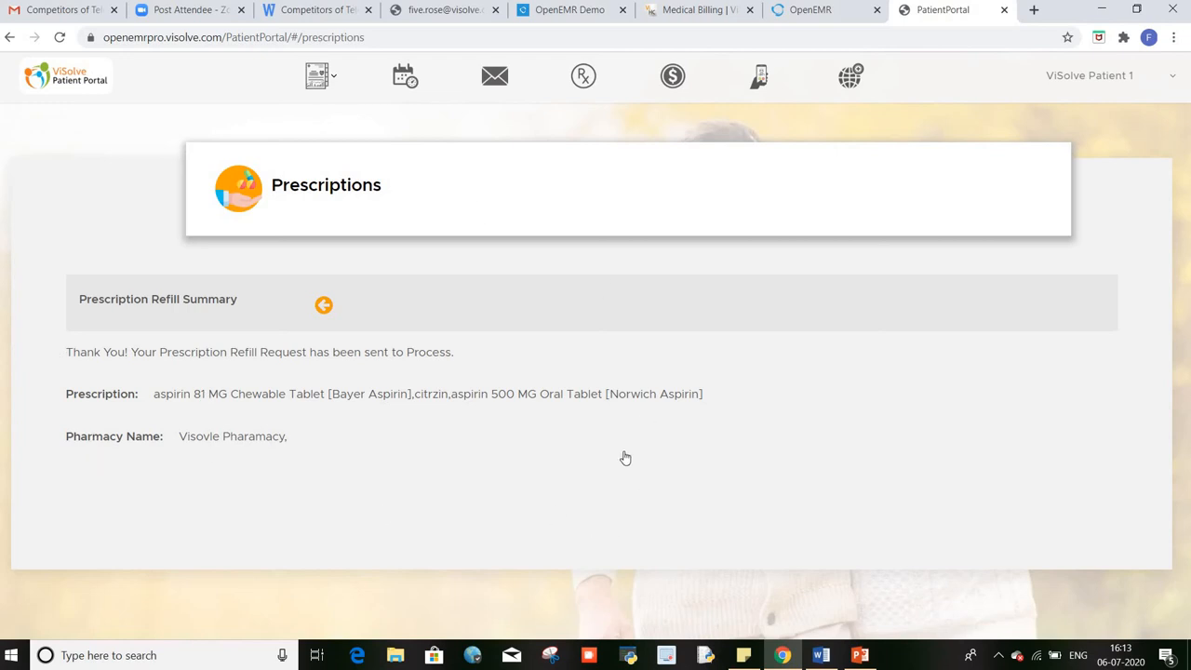
click(324, 307)
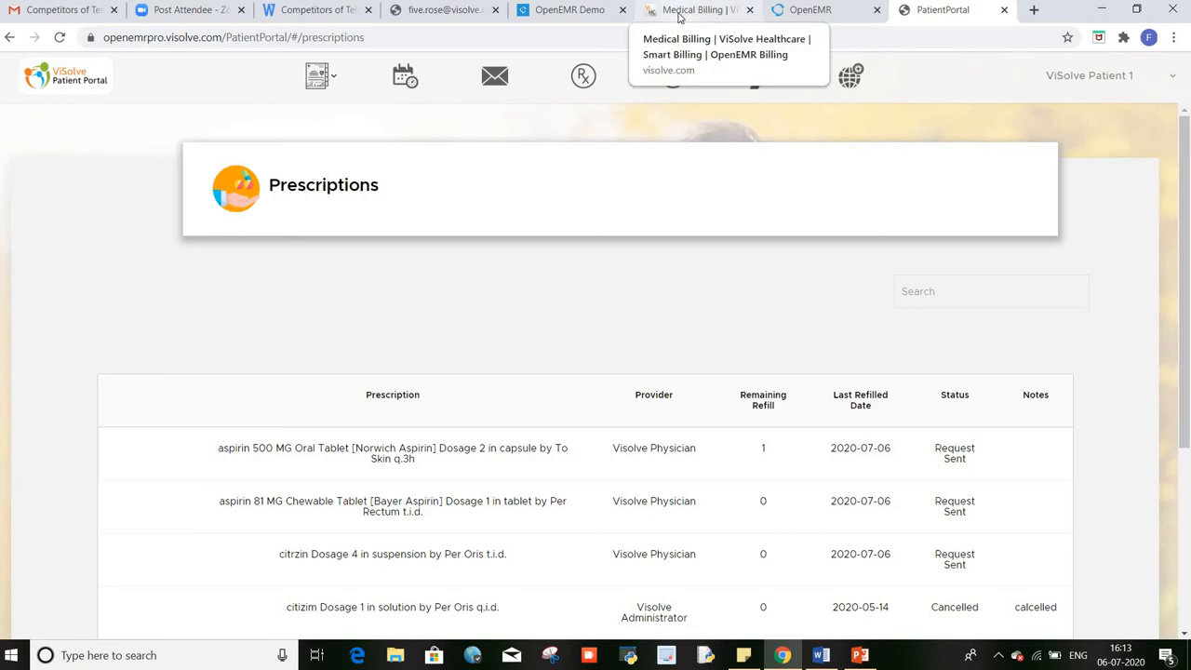
Step: In OpenEMR's Portal Dashboard, show the Prescriptions Refill list with the three 2020-07-06 requests
click(805, 12)
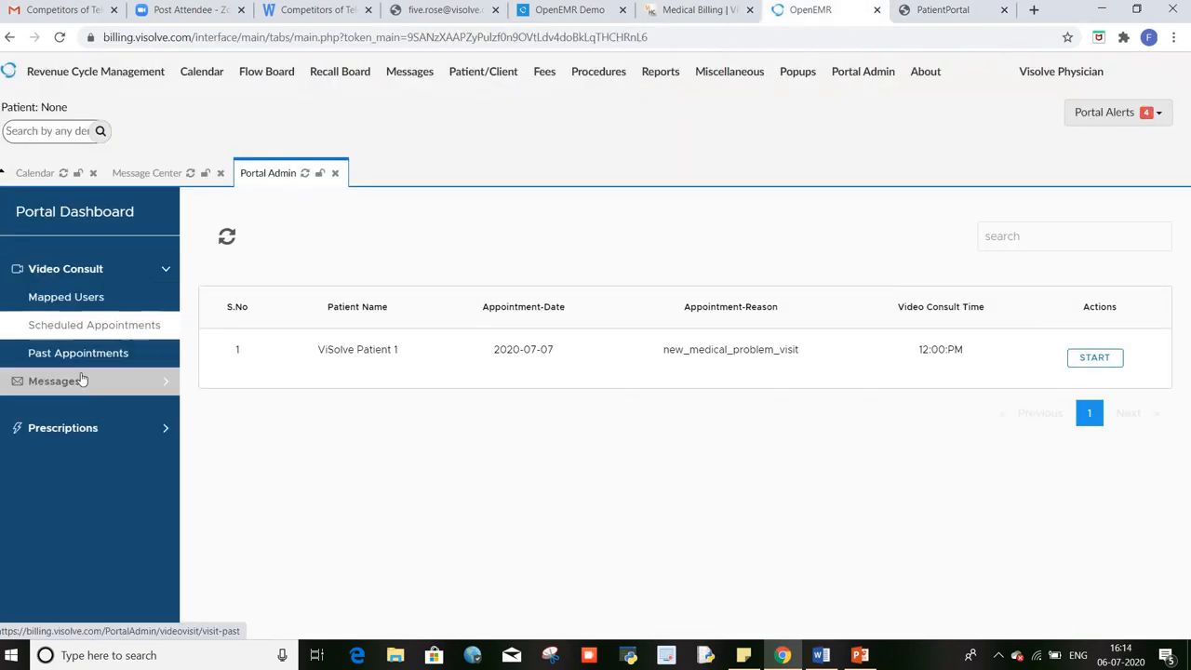
click(46, 437)
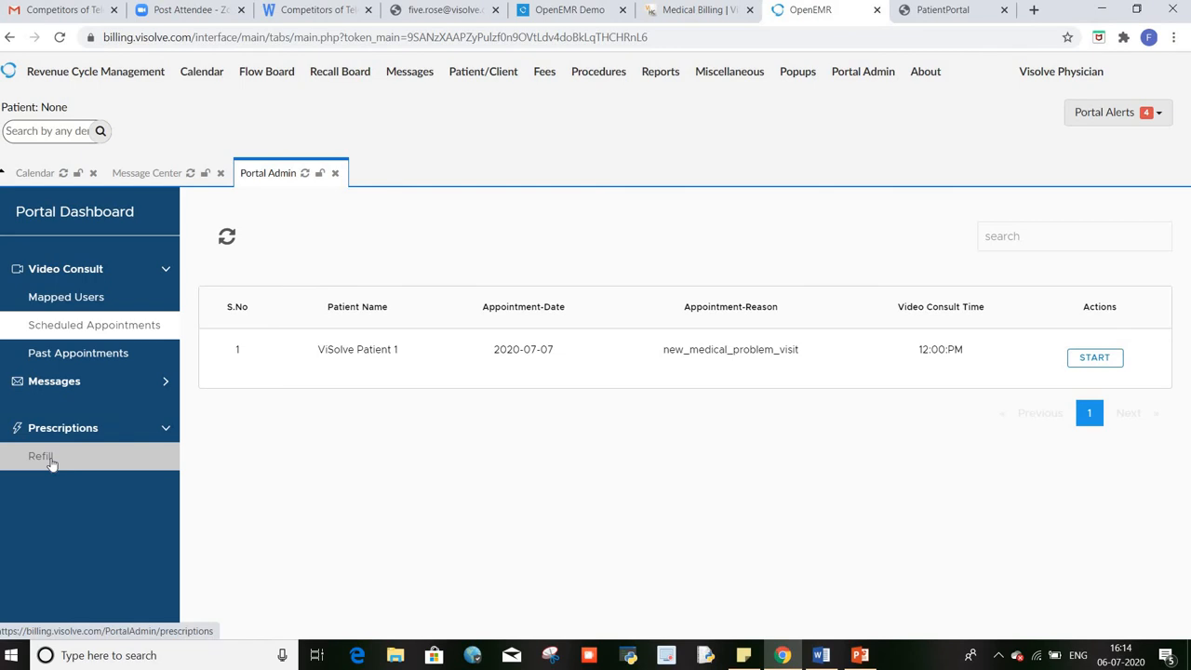
click(41, 457)
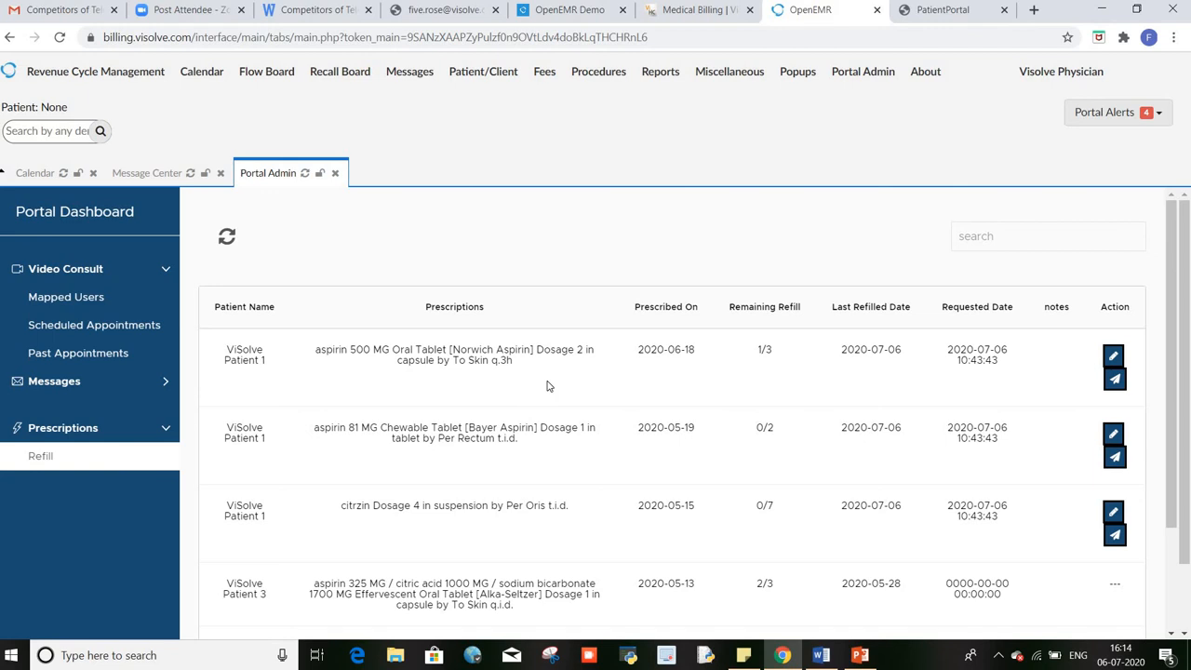
click(966, 11)
Step: Scroll the Prescriptions table showing three Request Sent refills and two Cancelled prescriptions
scroll(773, 581, down, 2)
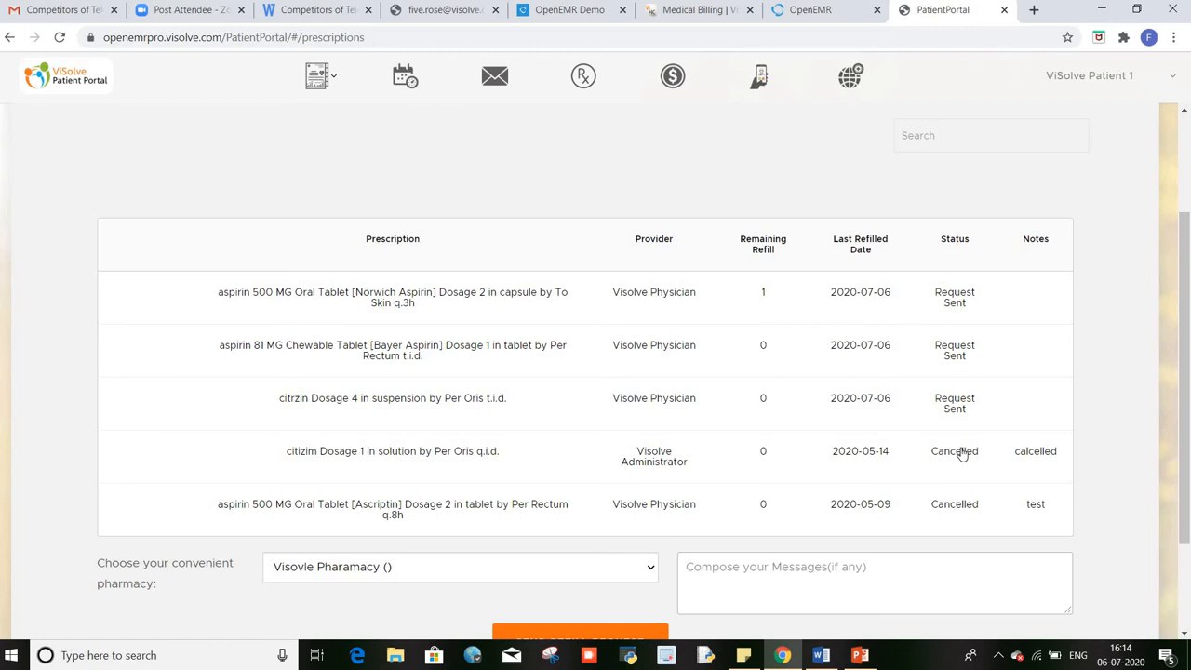
scroll(963, 453, up, 2)
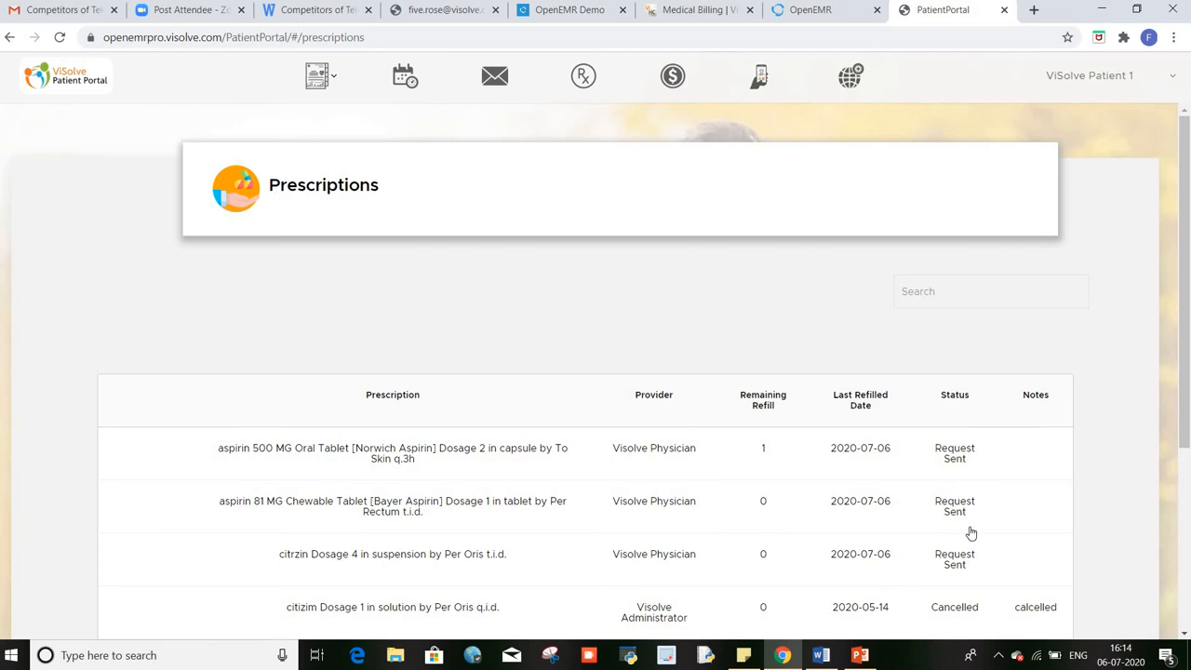
scroll(968, 535, down, 1)
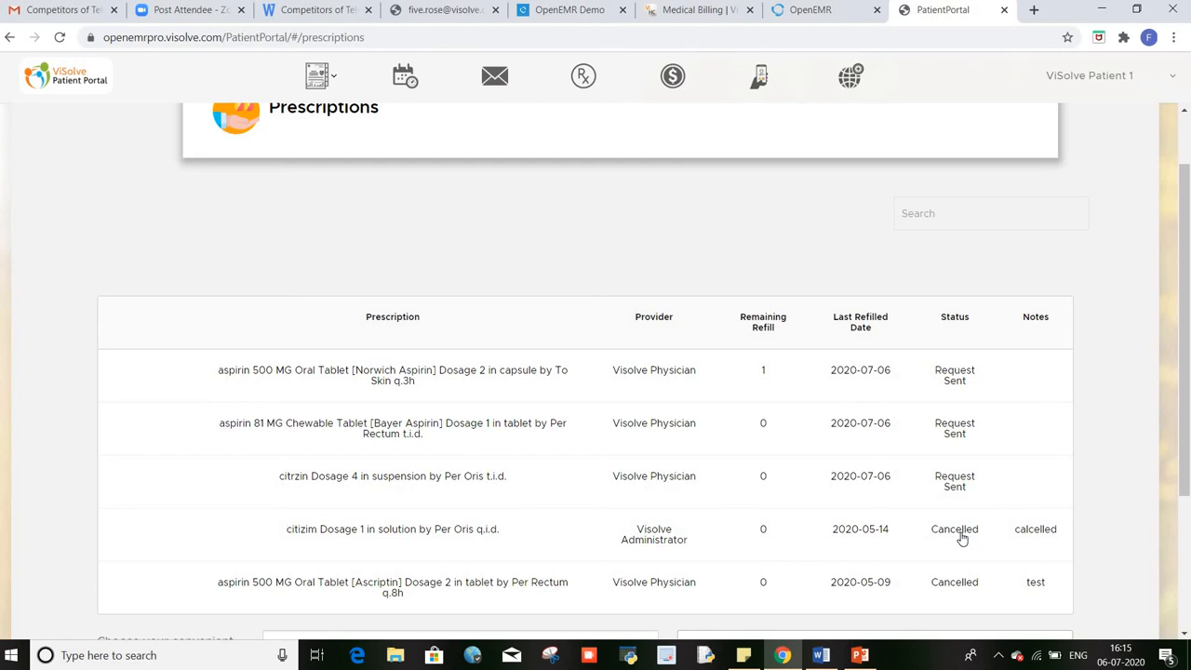
scroll(403, 423, down, 2)
scroll(483, 421, up, 2)
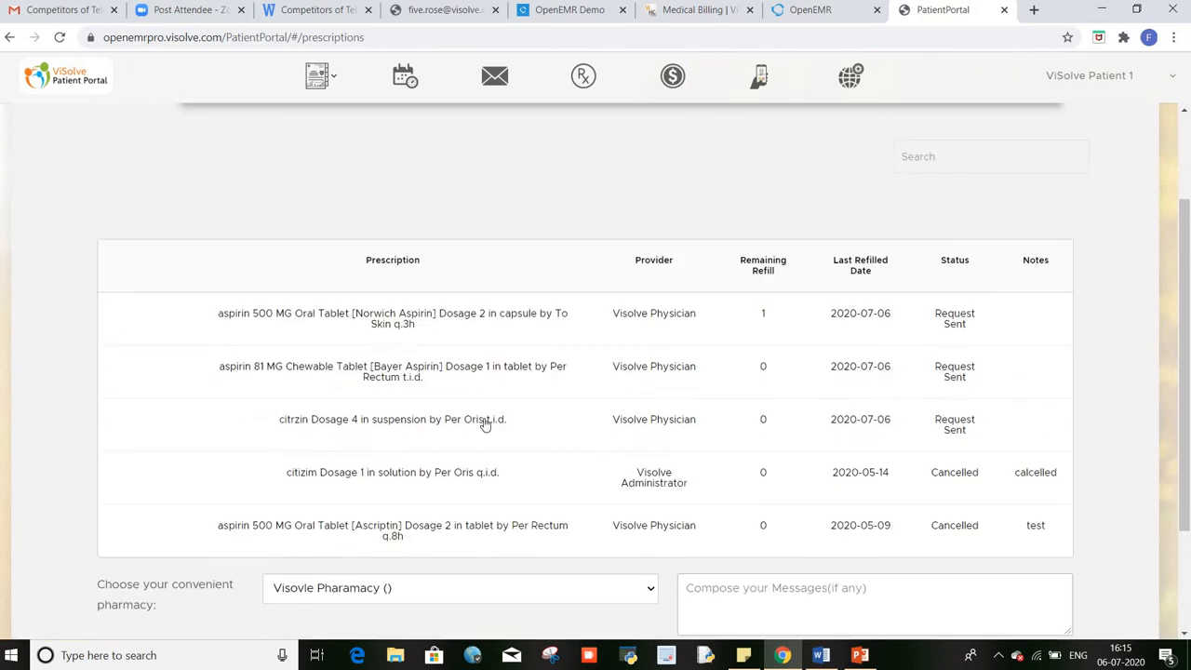
scroll(484, 422, up, 2)
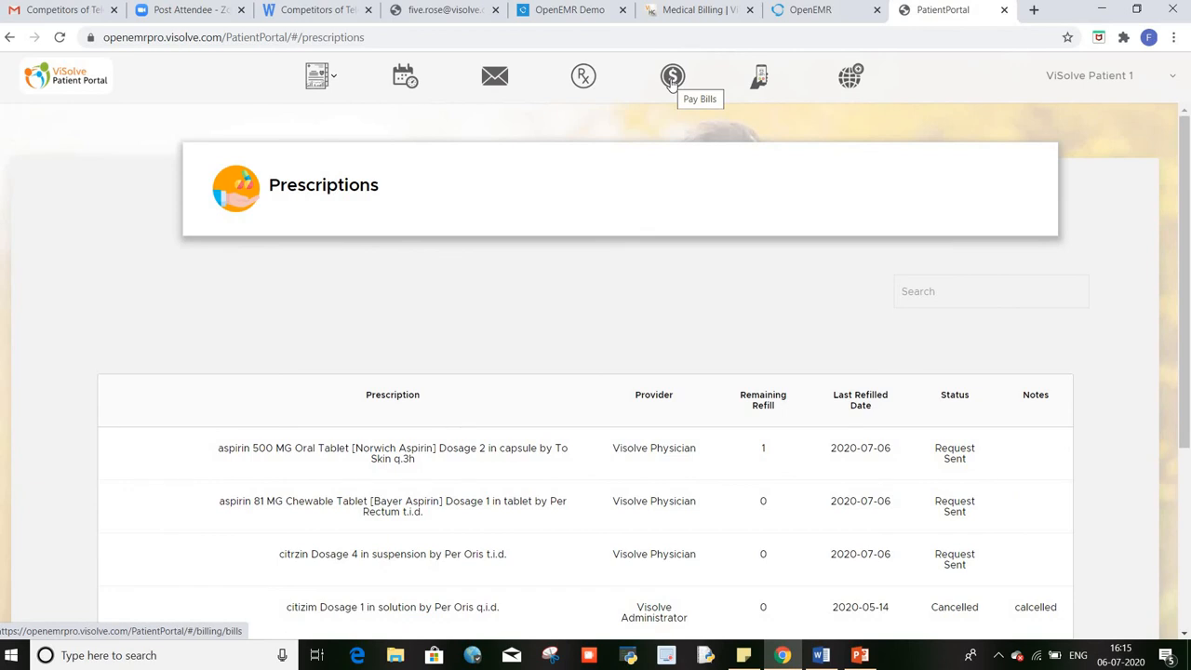
Step: Open Pay Bills and review the four bills due 200.00, 300.00, 280.00 and 40.00
click(672, 77)
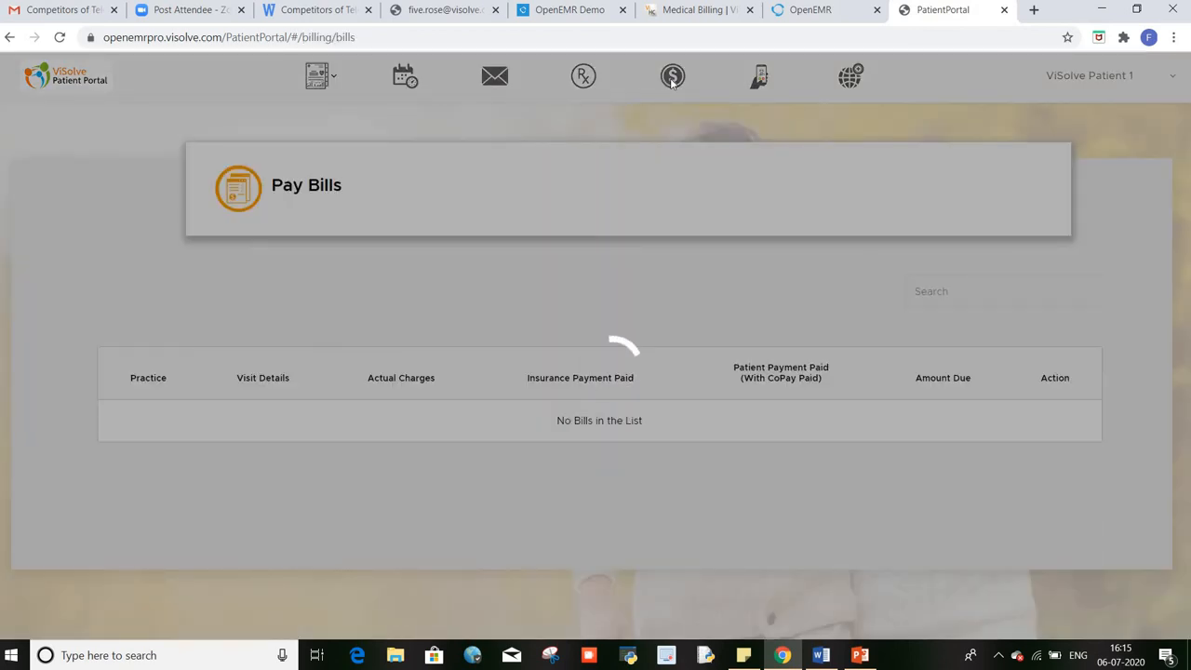
scroll(602, 446, down, 1)
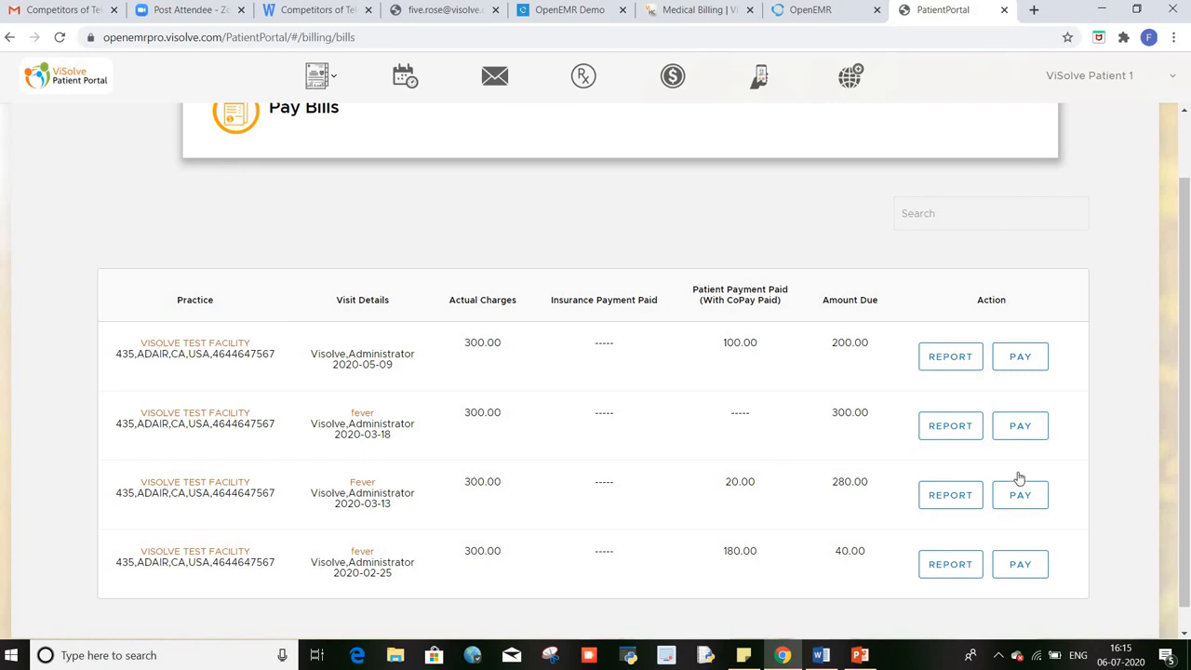
Step: Open the 2020-05-09 bill and highlight its 200.00 Balance Due line
click(1024, 367)
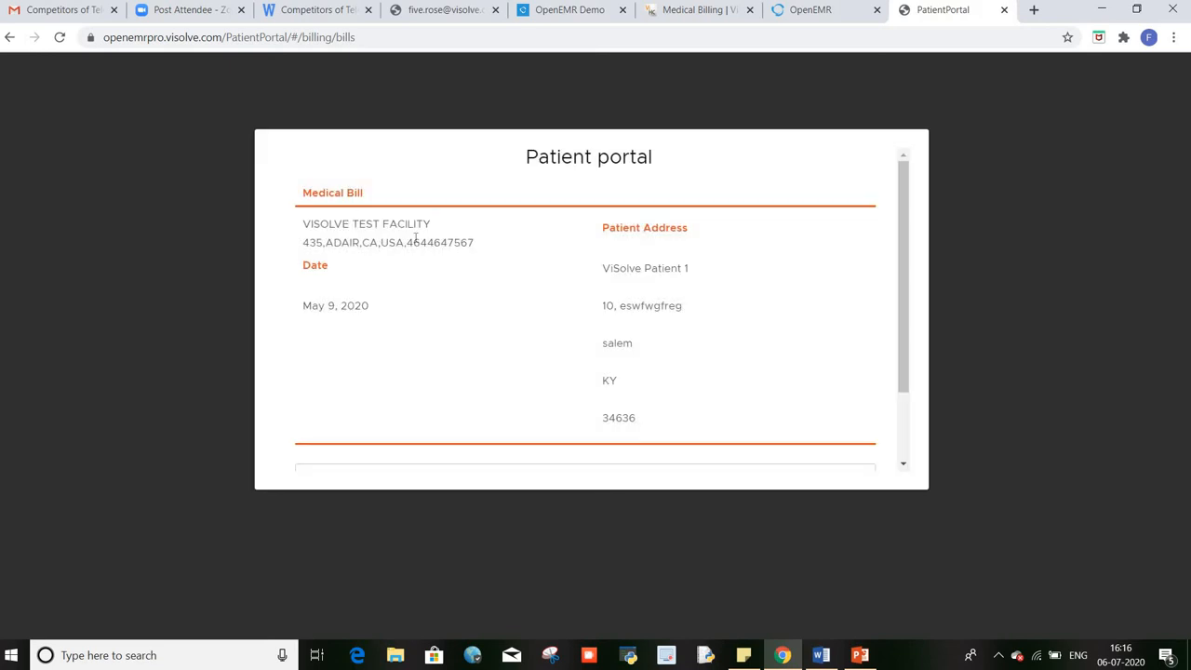
scroll(603, 335, down, 5)
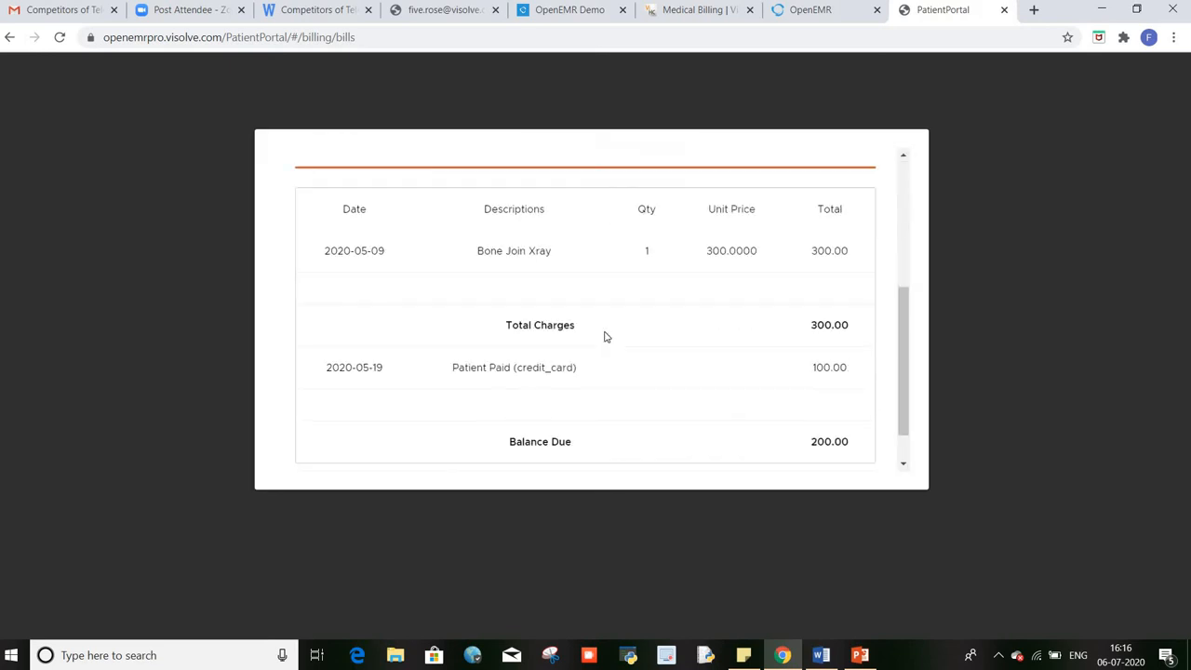
scroll(604, 336, down, 1)
drag(518, 400, 680, 404)
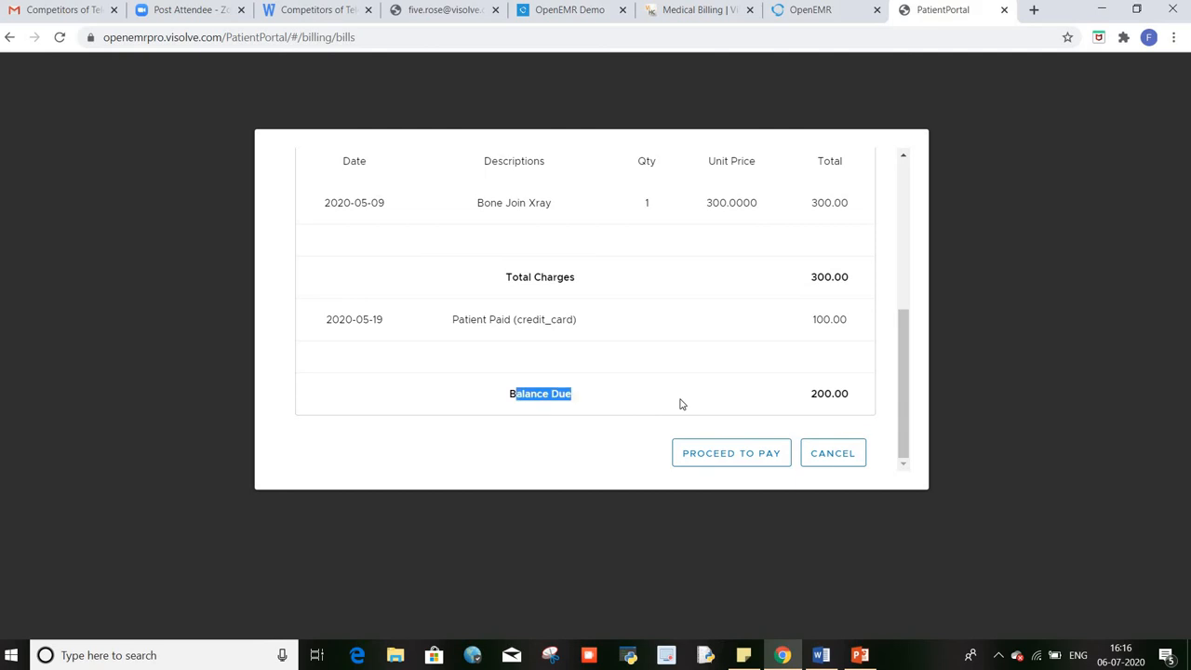
scroll(681, 403, up, 5)
scroll(680, 400, down, 5)
Step: Proceed to the card payment form, review it, then go back to Prescriptions
click(731, 456)
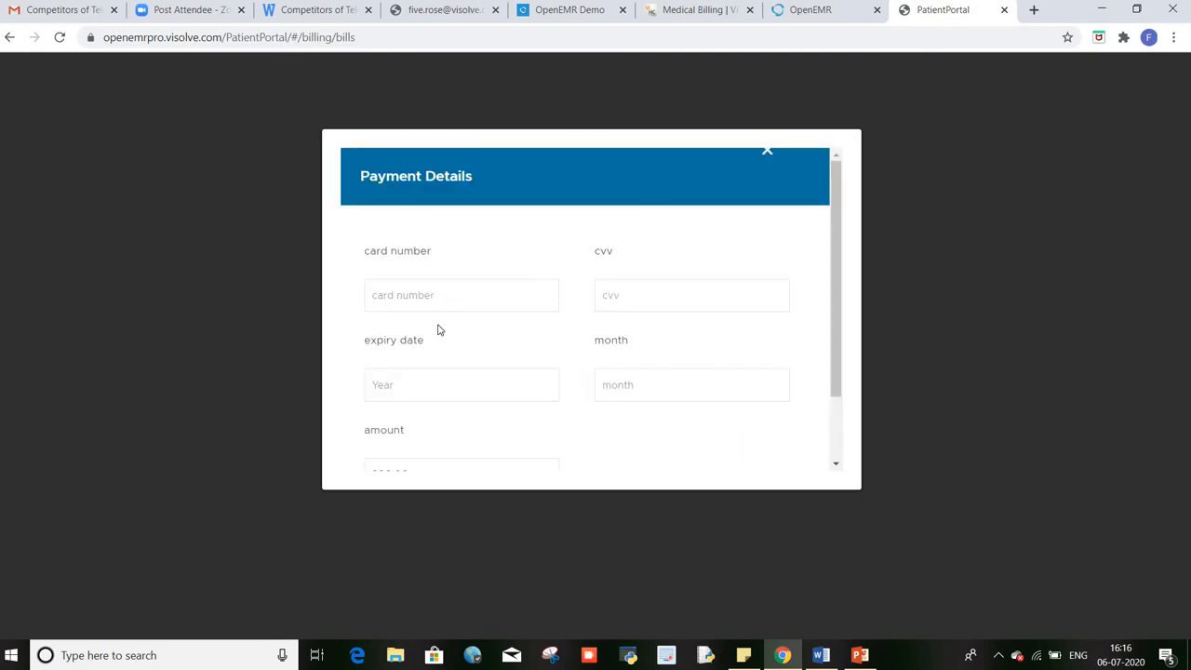
scroll(439, 331, down, 3)
scroll(531, 314, up, 3)
scroll(589, 306, down, 3)
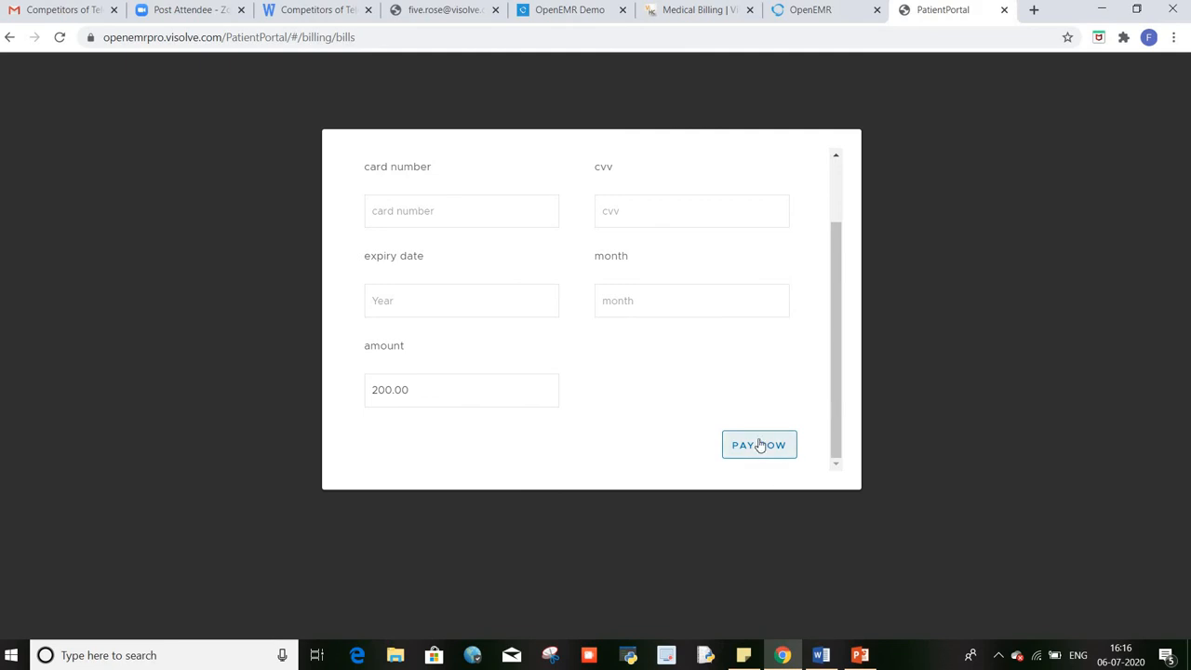
click(8, 39)
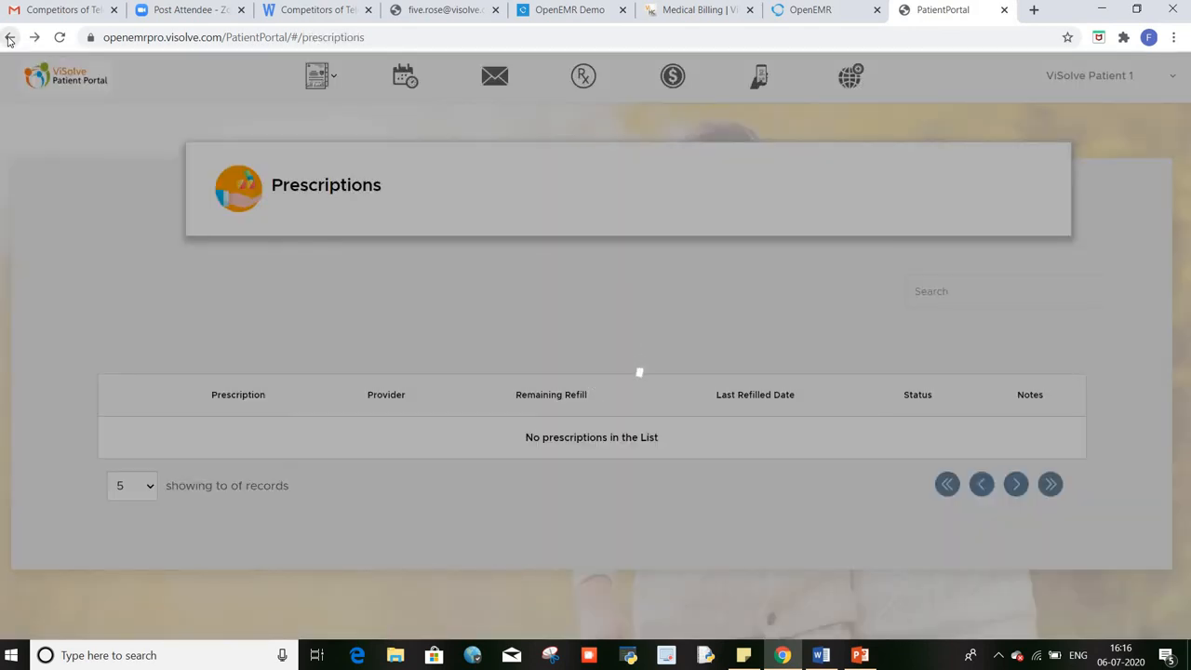
Step: View the upcoming video visit, then open the Patient Education Materials web search
scroll(701, 353, down, 3)
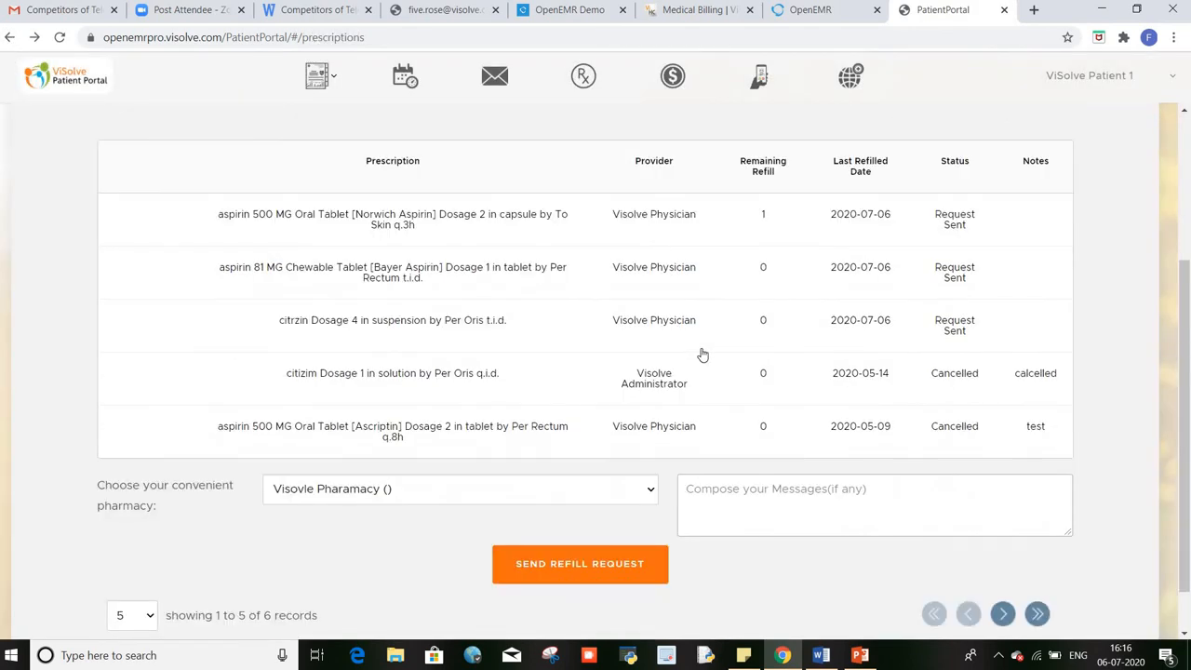
scroll(702, 354, up, 2)
click(761, 84)
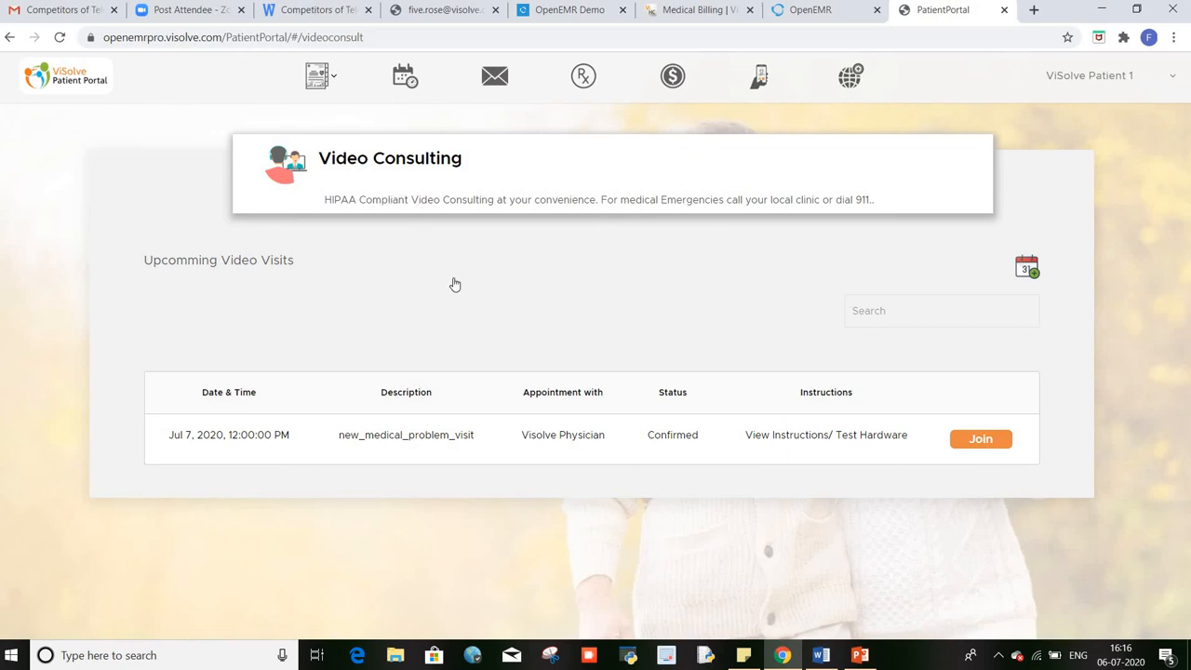
click(852, 78)
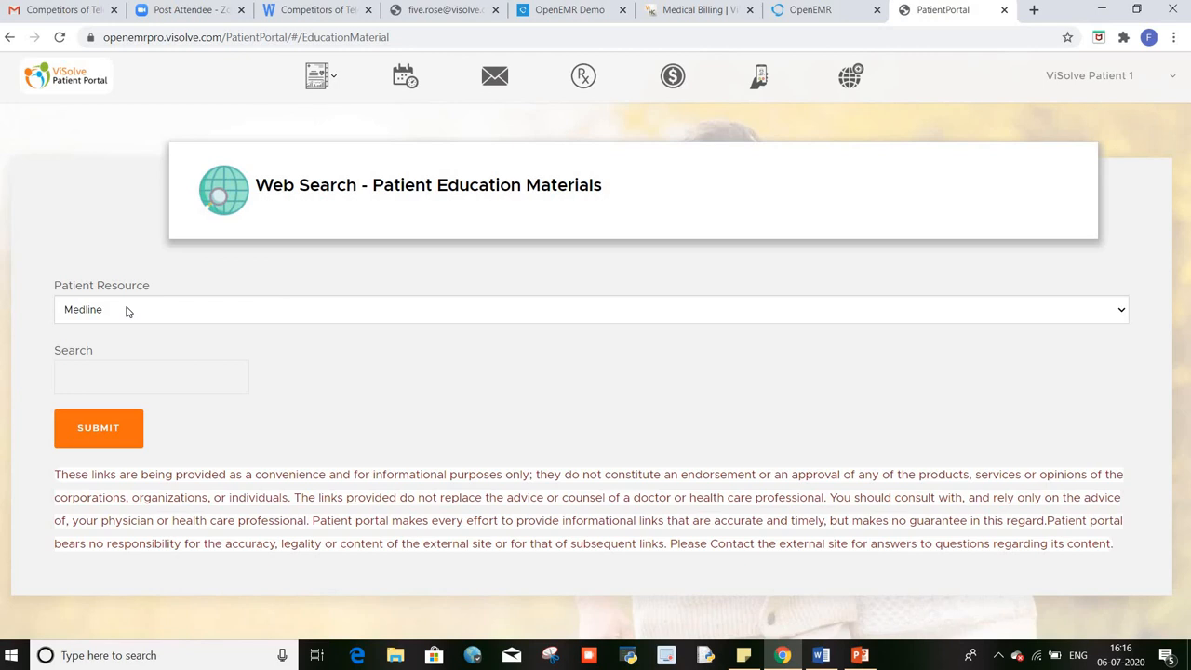
Step: Select eMedicine from the Patient Resource list for the education-material search
click(82, 310)
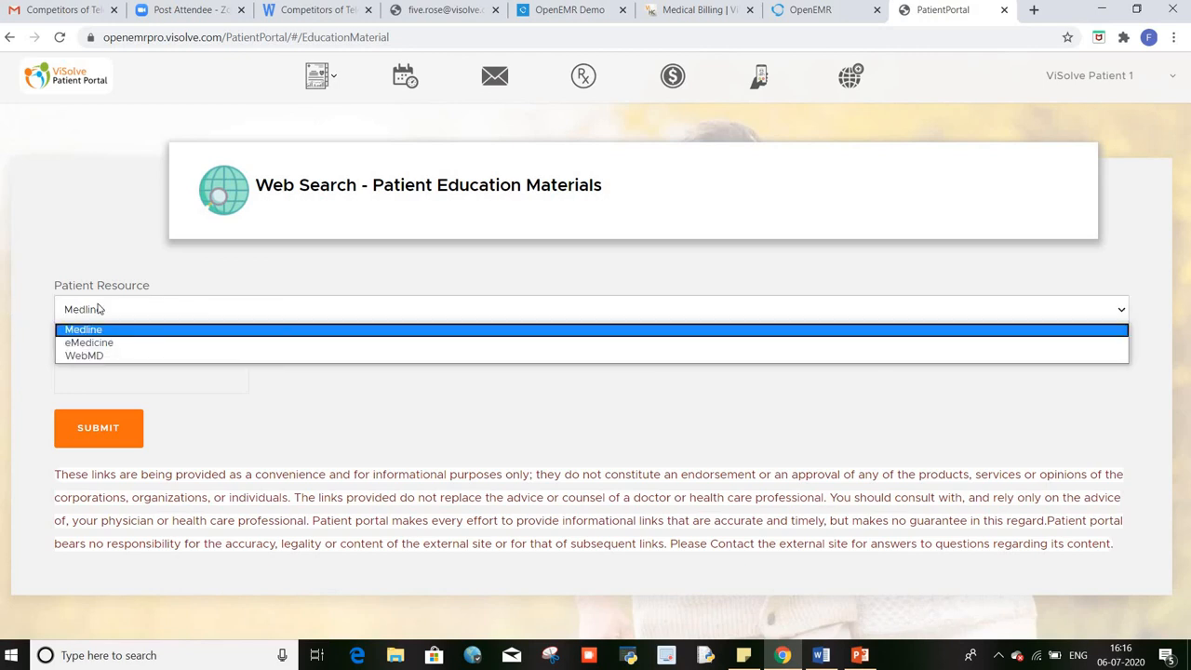
click(125, 343)
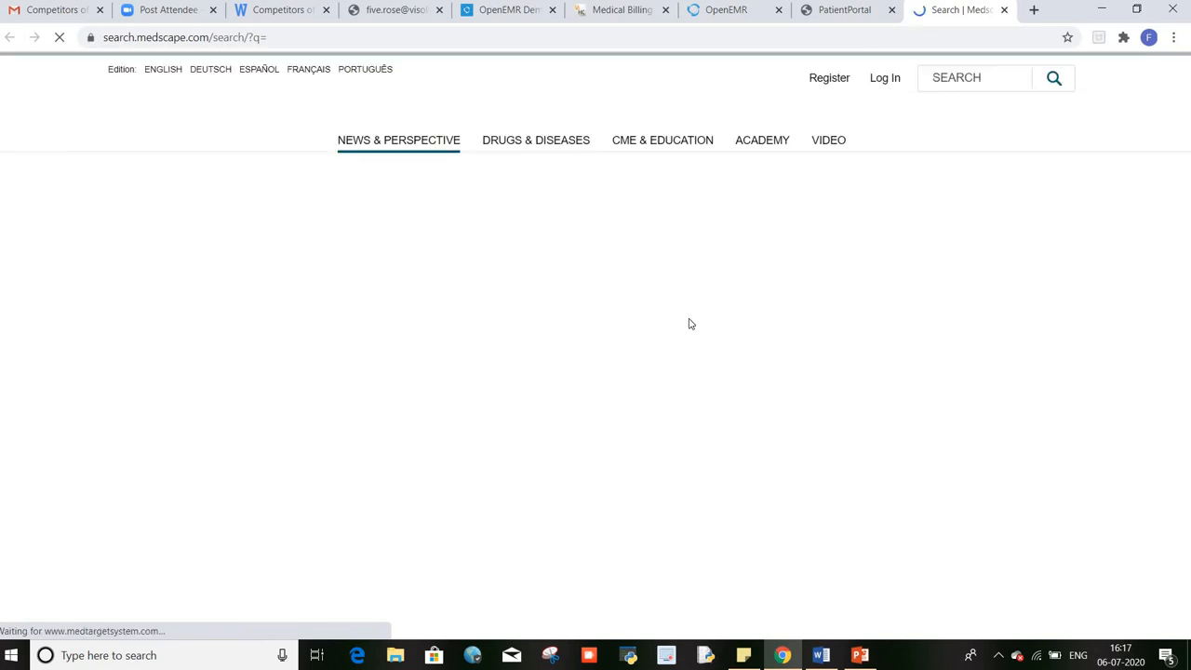
Step: Scroll through the Medscape search page, then go back to the PatientPortal browser tab
scroll(739, 394, down, 2)
scroll(739, 396, down, 2)
scroll(737, 396, up, 3)
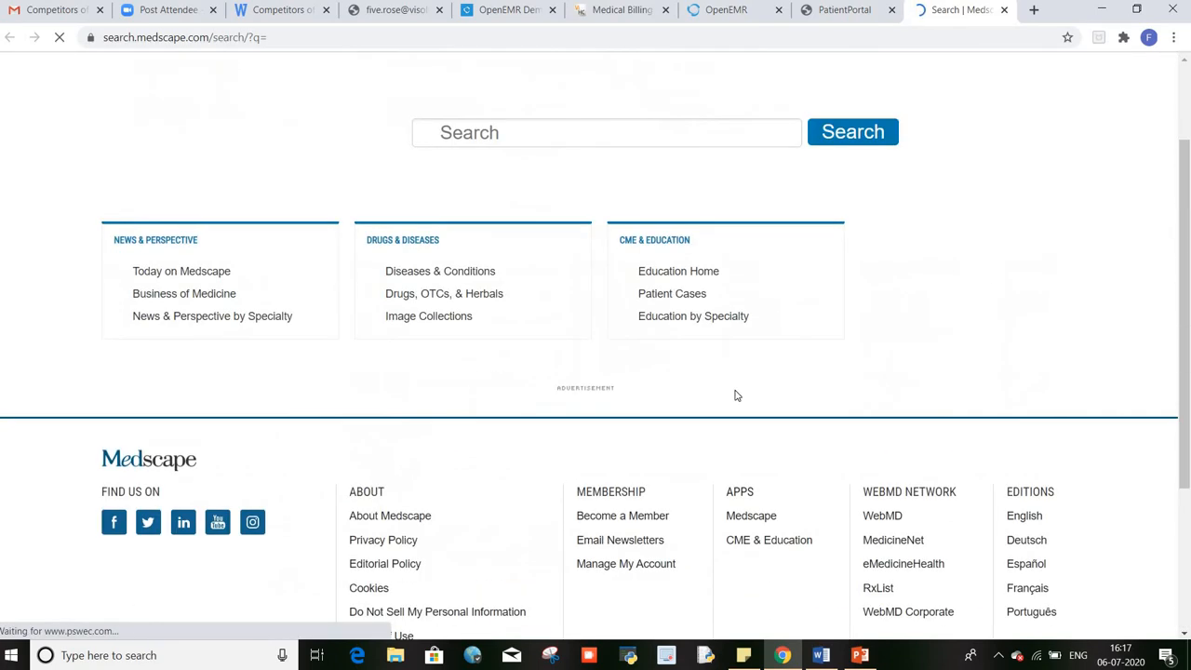
scroll(735, 395, up, 2)
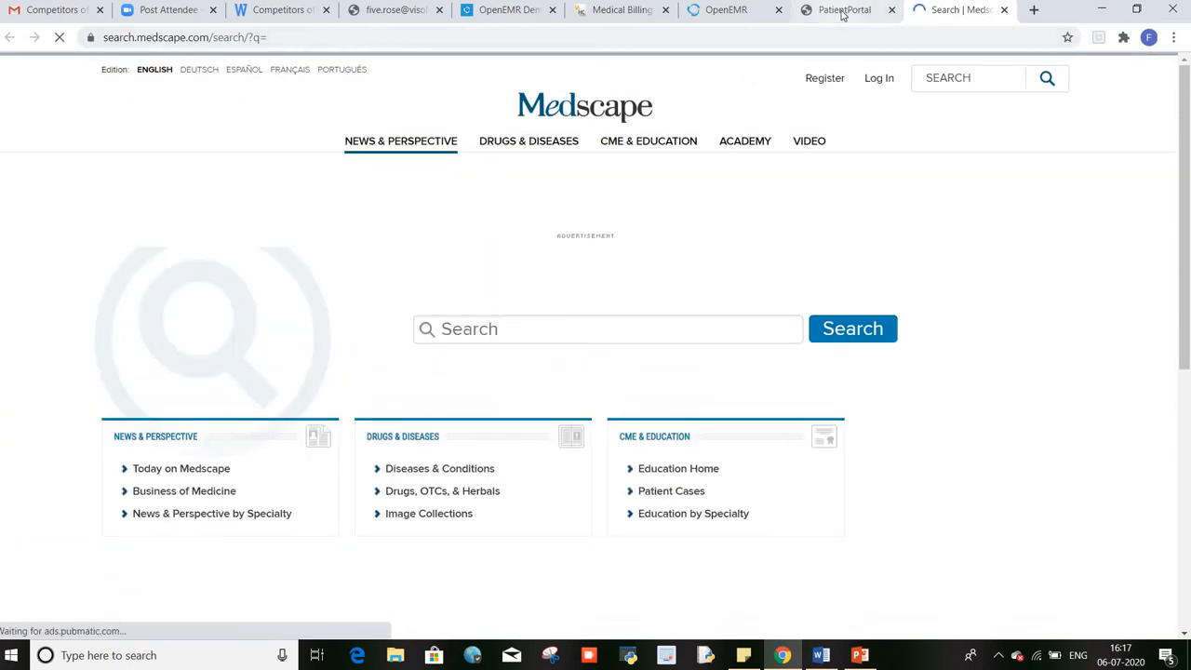
scroll(818, 269, down, 5)
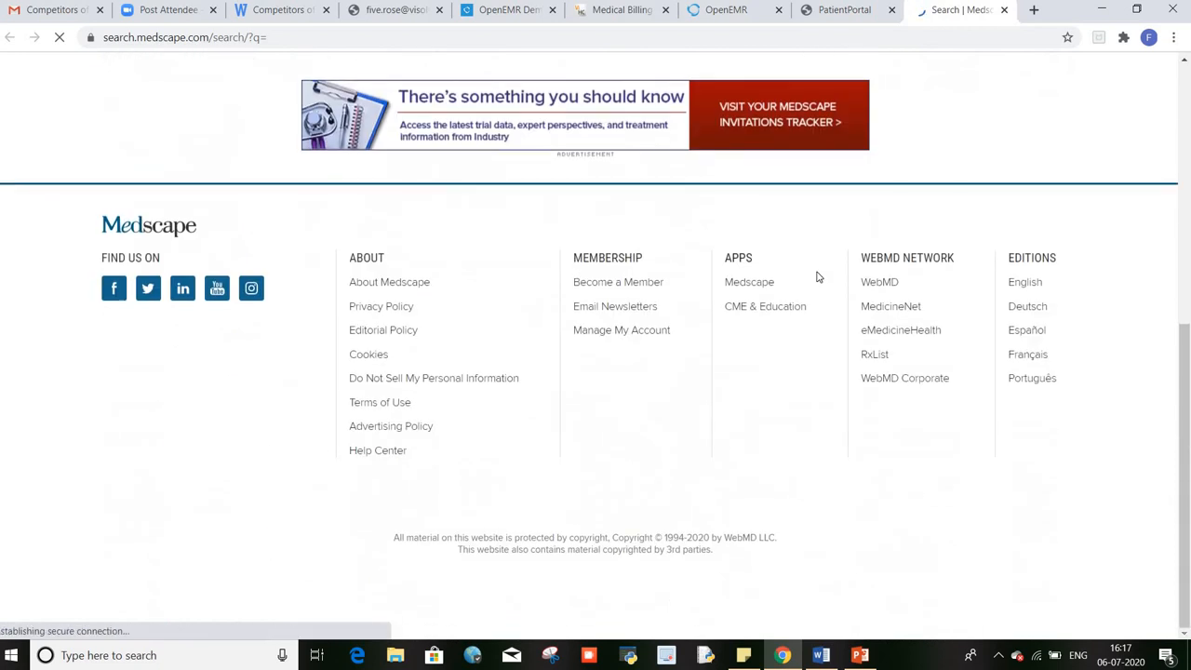
scroll(816, 276, up, 5)
click(825, 13)
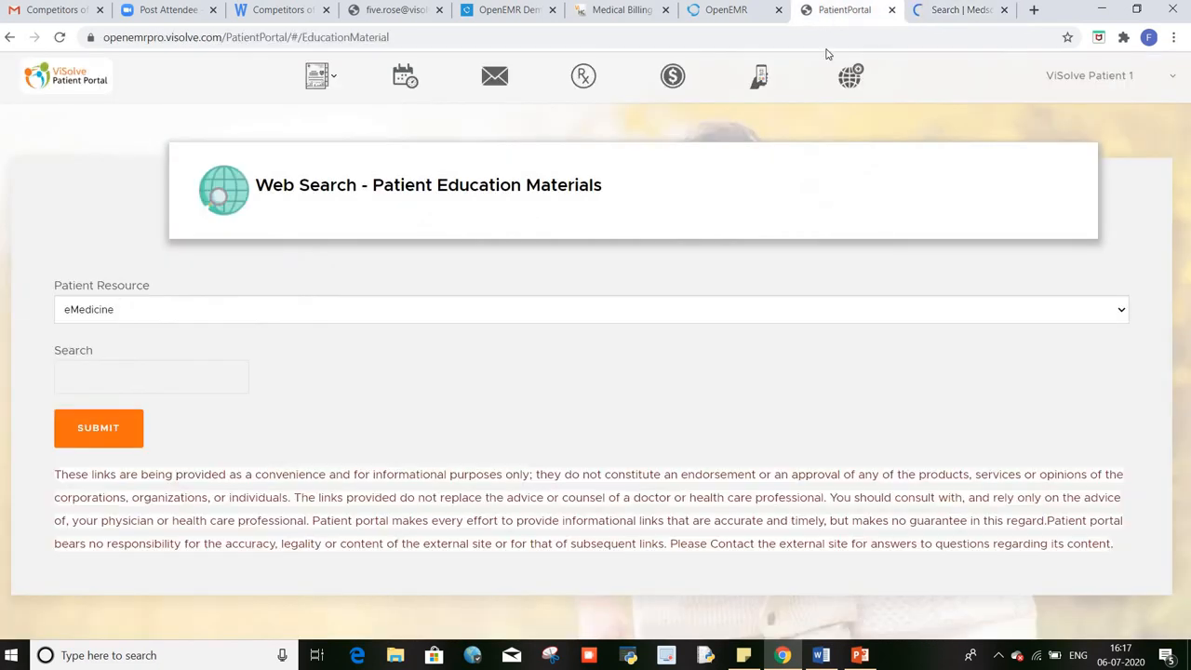